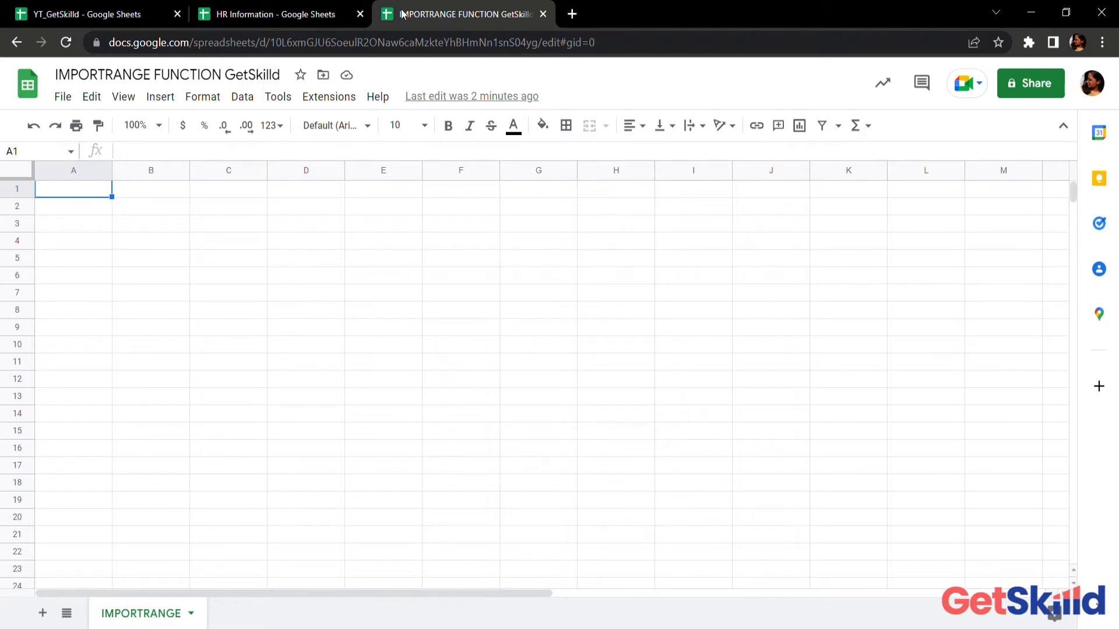
- Place the IMPORTRANGE FUNCTION GetSkilld browser tab before HR Information, and look over the HR 2020 and HR 2022 sheets
left_click_drag(402, 13, 246, 13)
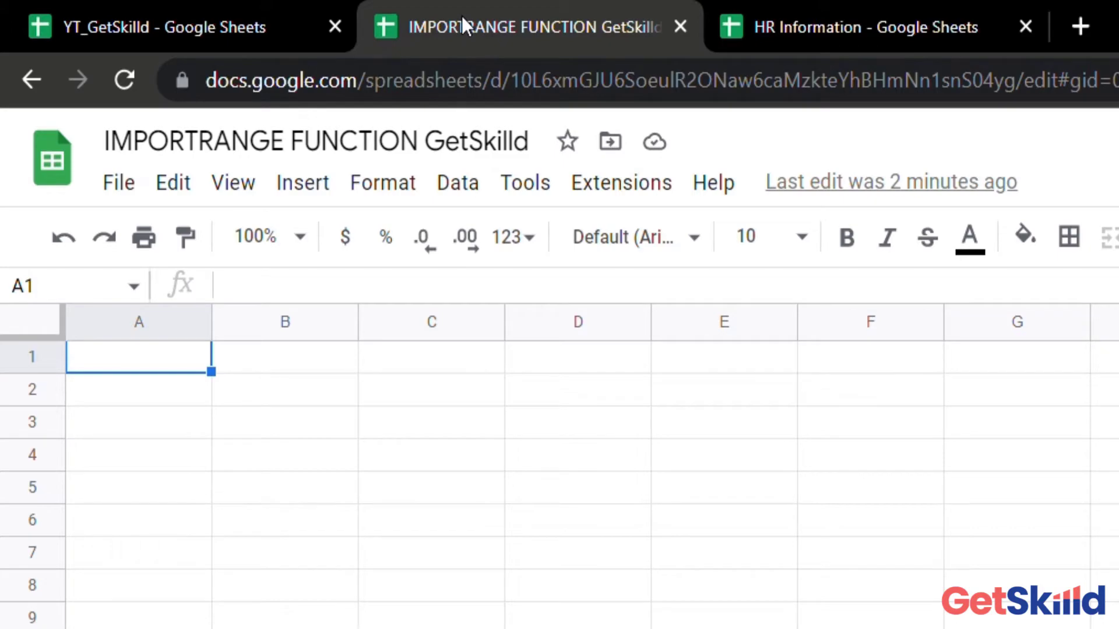
left_click(865, 16)
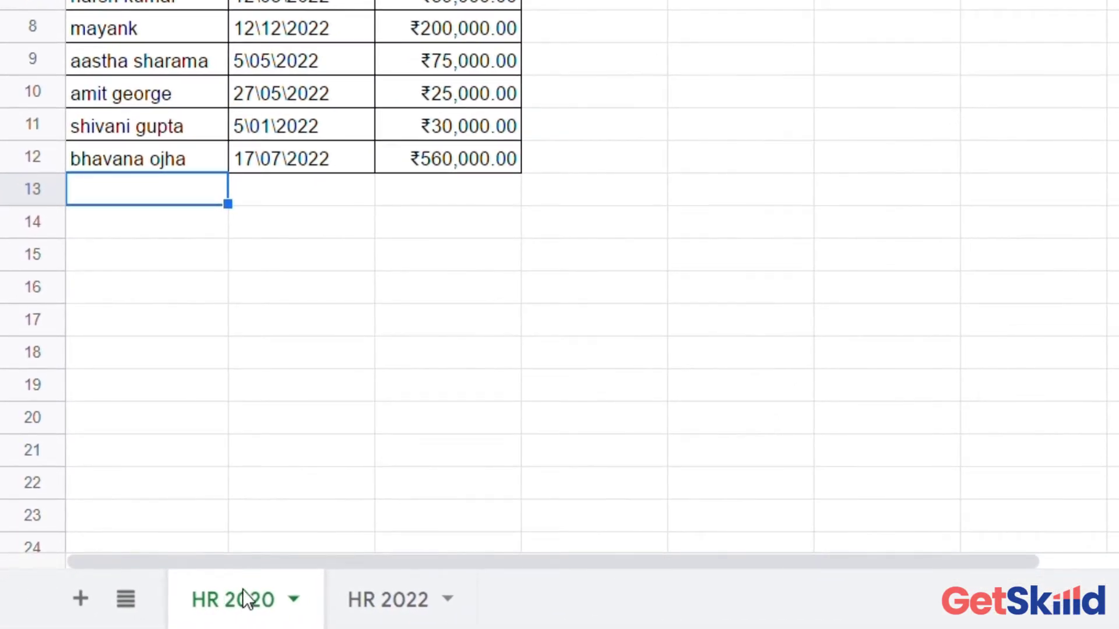
left_click(374, 615)
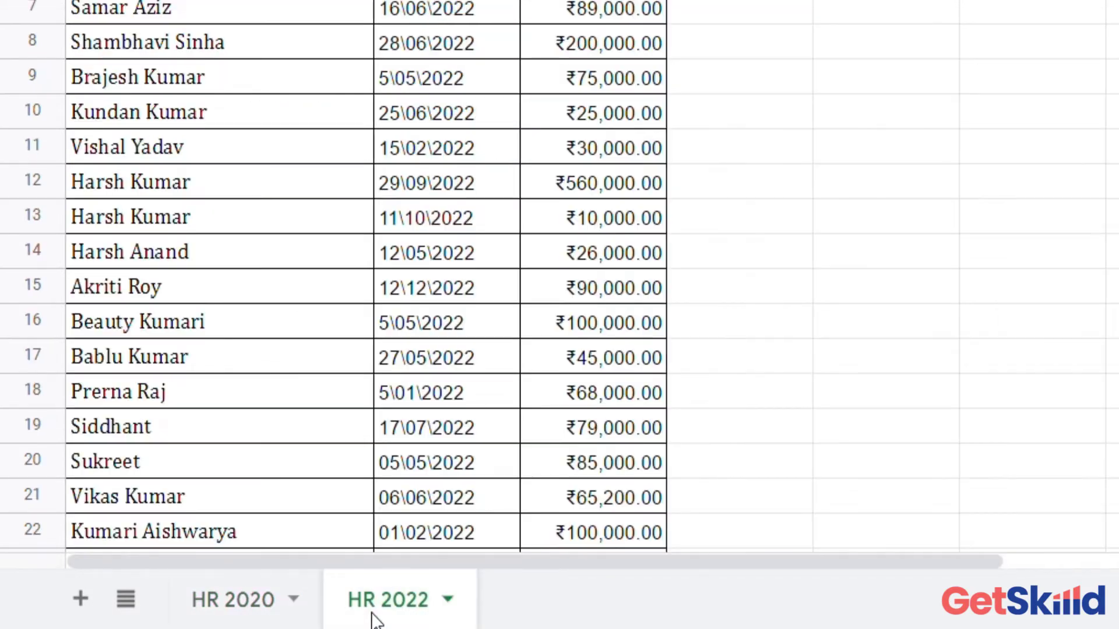
left_click(271, 609)
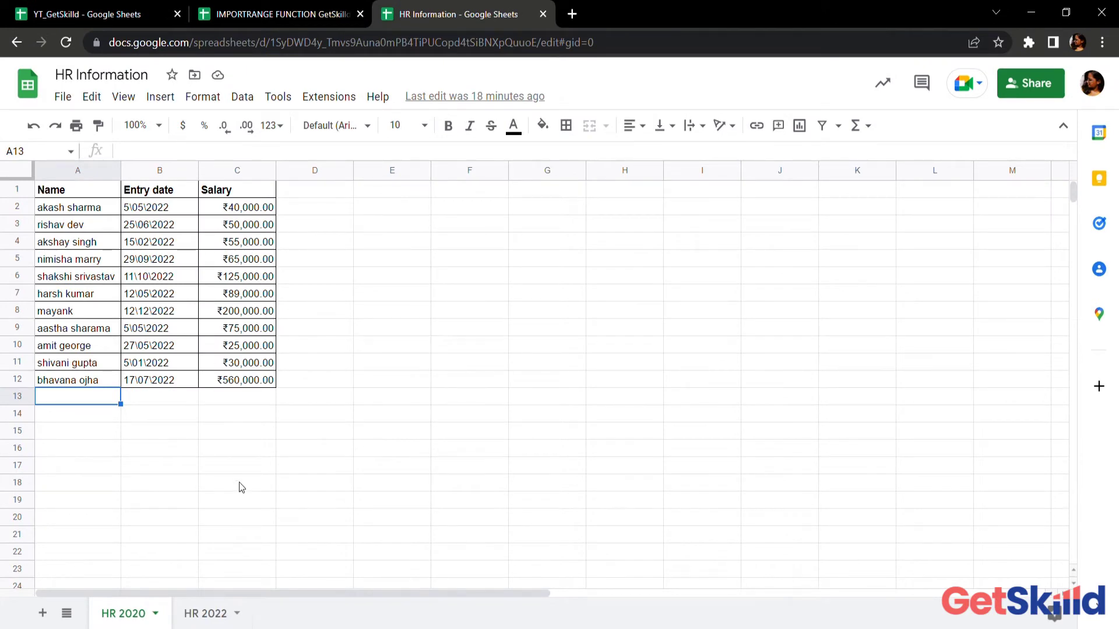
left_click(206, 616)
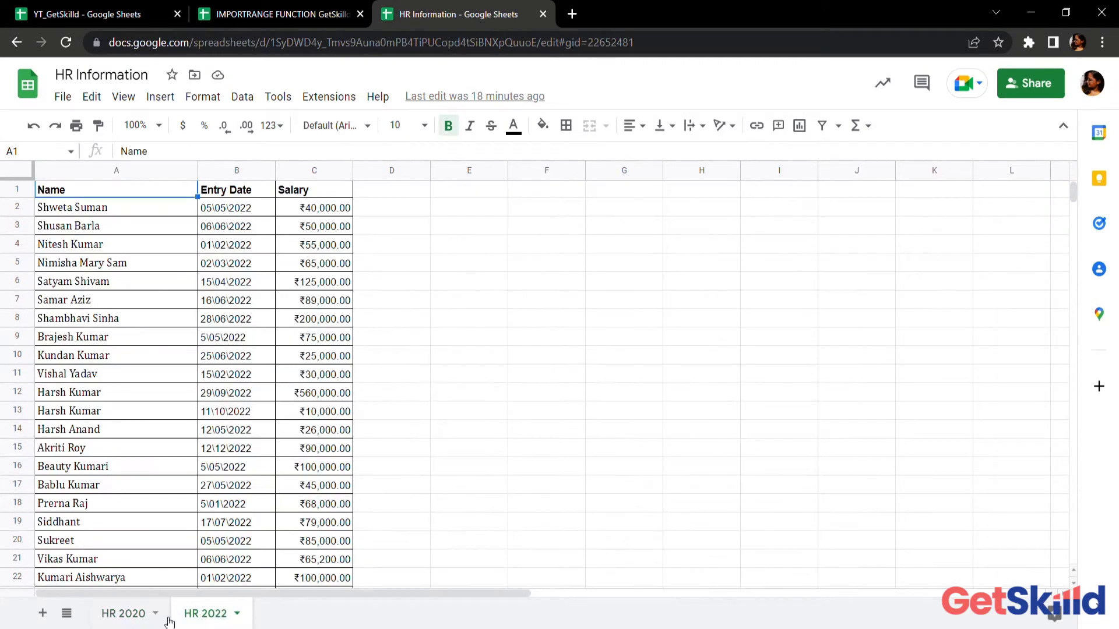
left_click(149, 622)
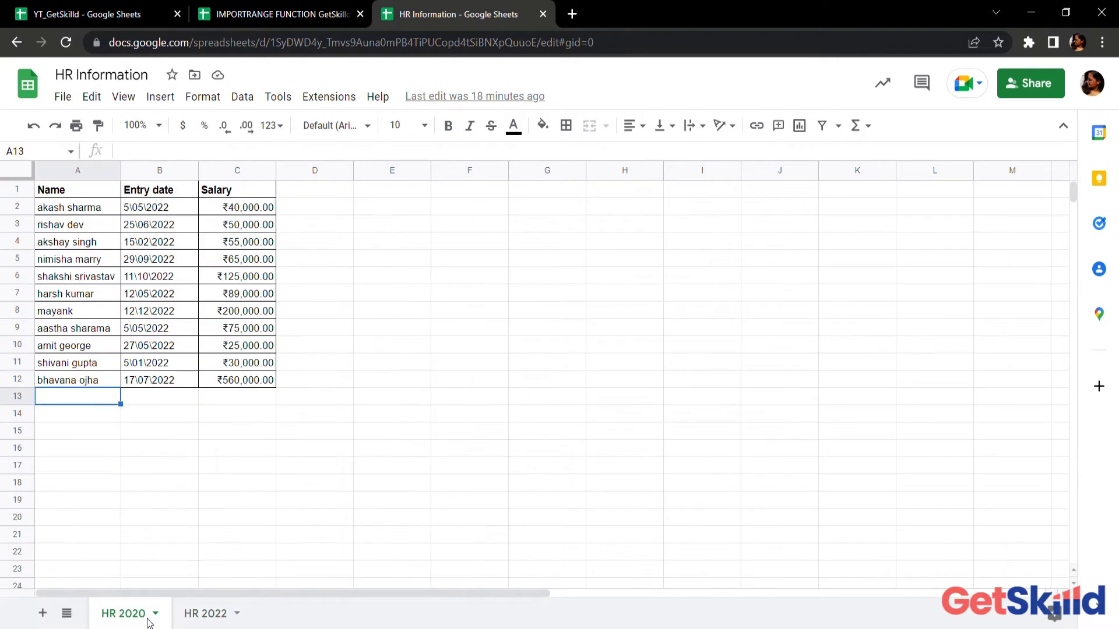
left_click(232, 13)
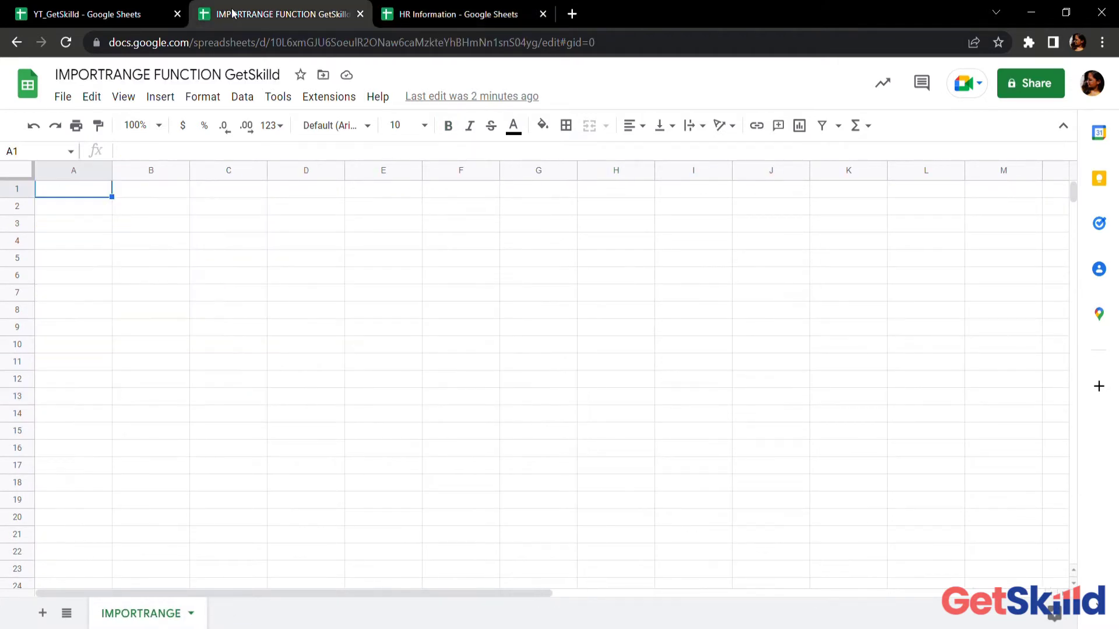
- Delete the stray "getmyuni" entry from cell A27 of the HR 2022 sheet in the HR Information spreadsheet
left_click(423, 15)
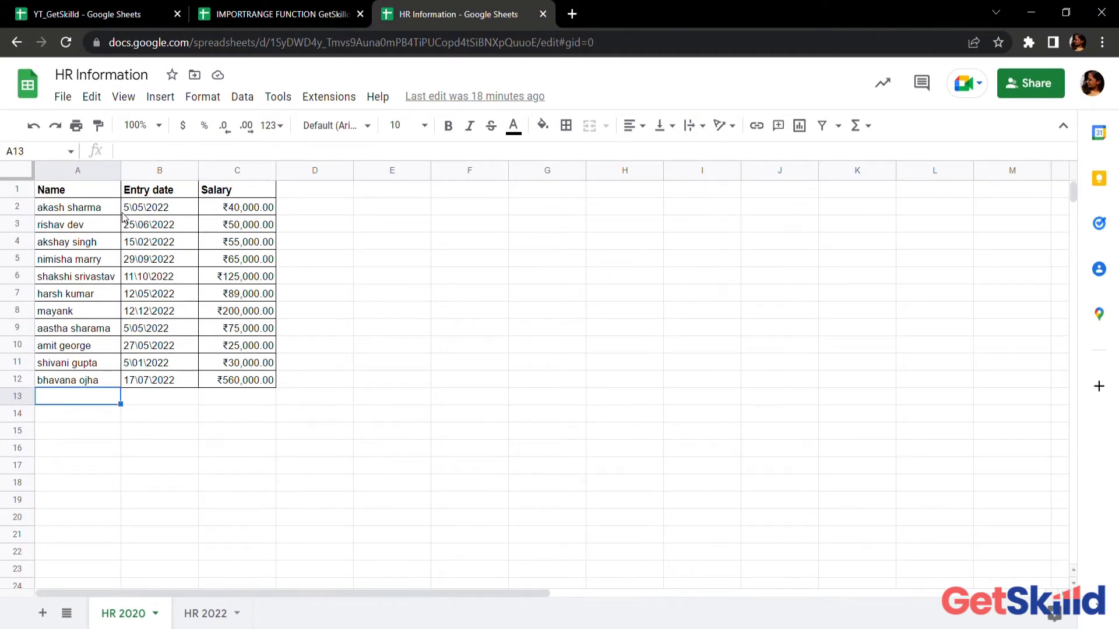
left_click(198, 614)
scroll(175, 413, "down", 8)
scroll(185, 412, "up", 8)
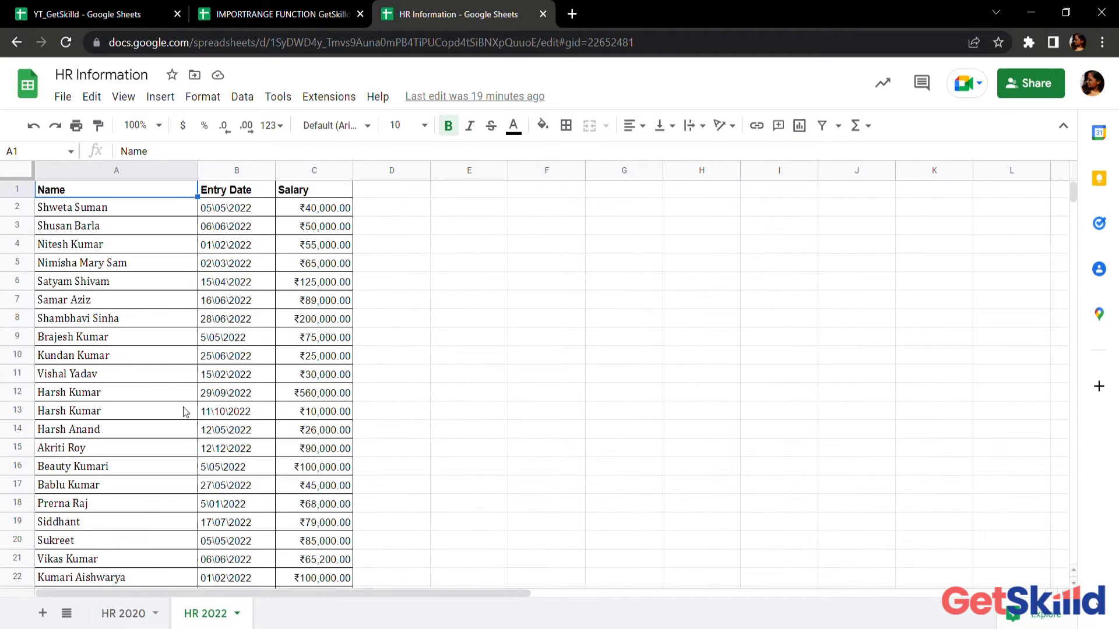
scroll(183, 408, "down", 5)
left_click(127, 393)
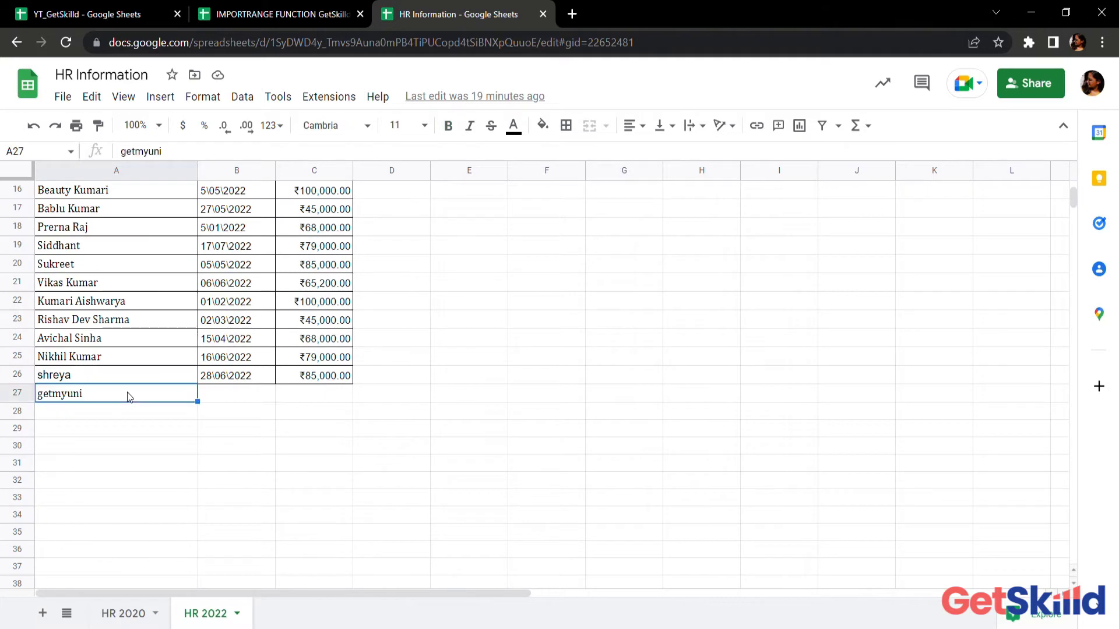
key("Delete")
scroll(127, 393, "up", 5)
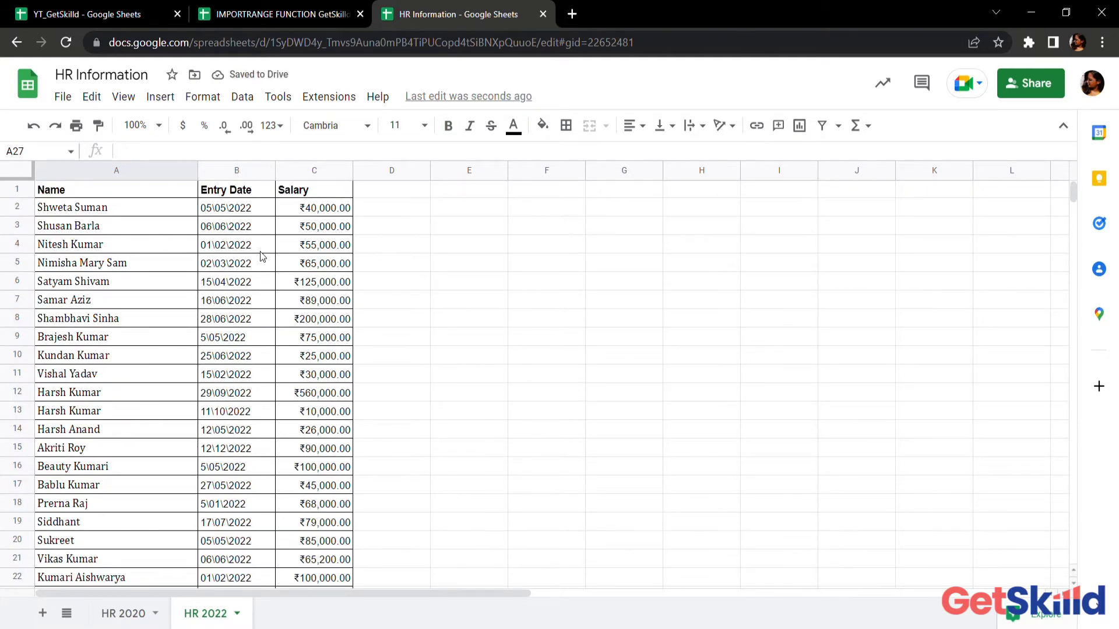
- Copy the HR Information spreadsheet's URL from https up to the slash before "edit"
double_click(127, 49)
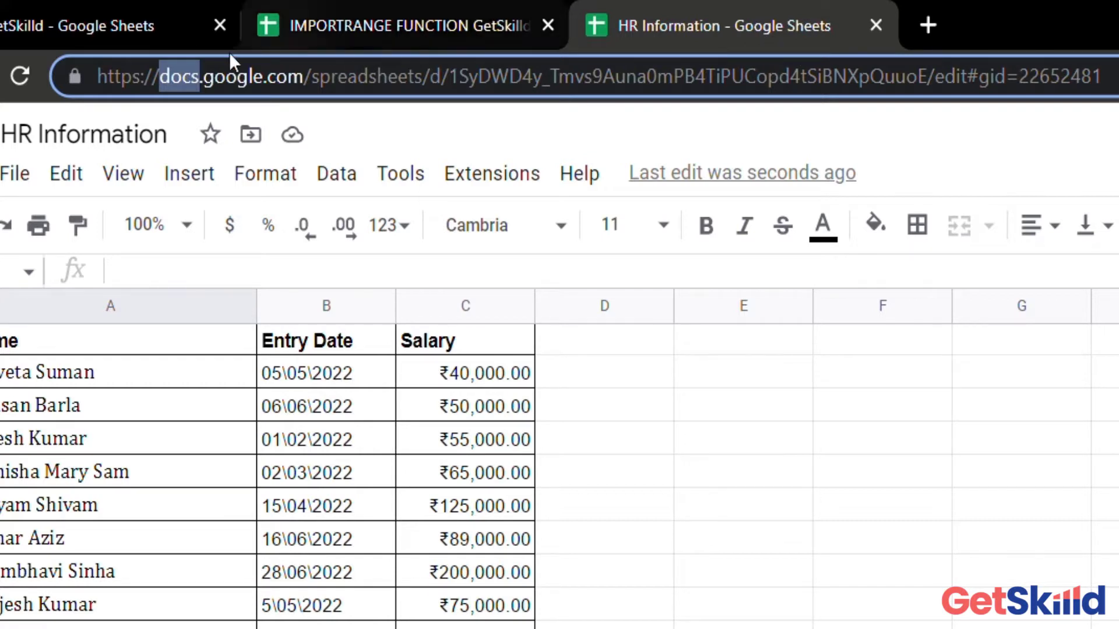
left_click(116, 77)
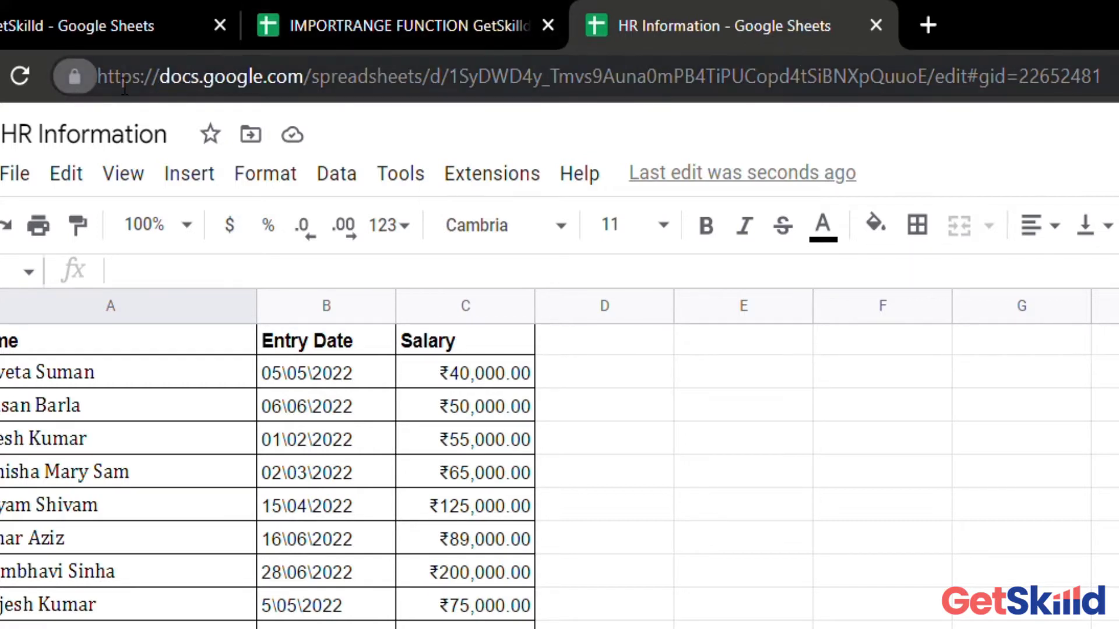
left_click_drag(97, 76, 948, 91)
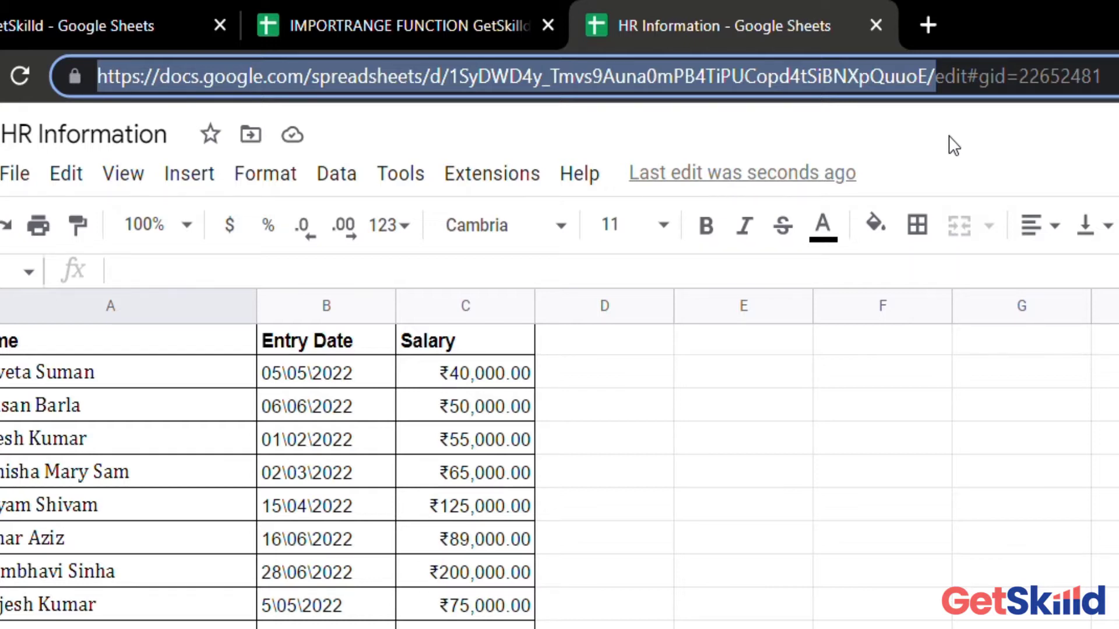
key("ctrl+c")
- Start an IMPORTRANGE formula in cell A1 of the IMPORTRANGE FUNCTION GetSkilld spreadsheet and expand the function's help
left_click(452, 17)
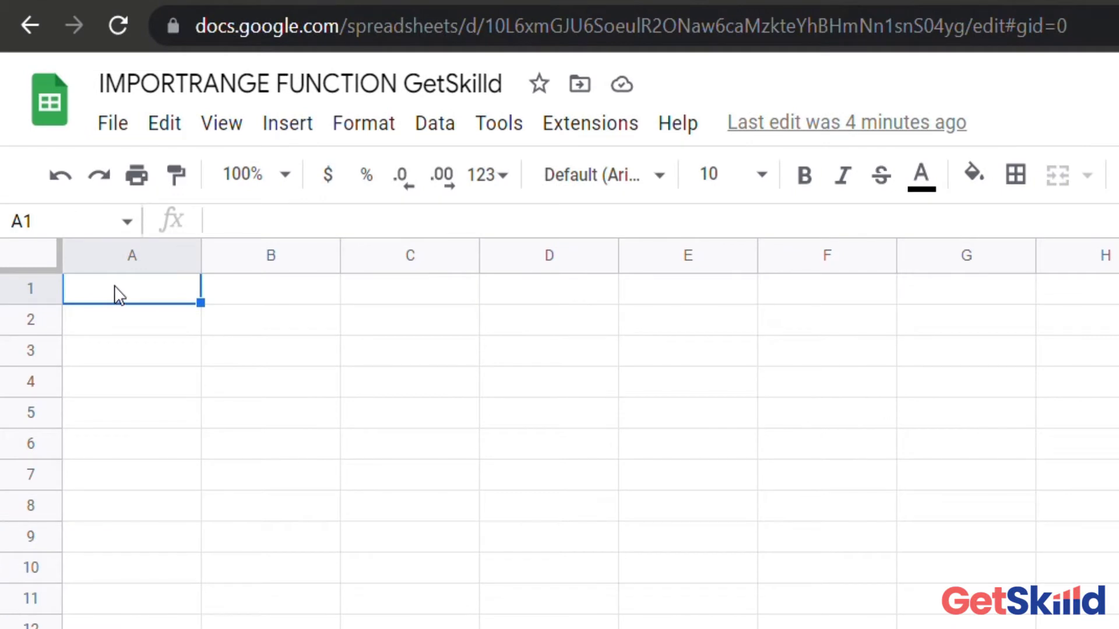
type("=")
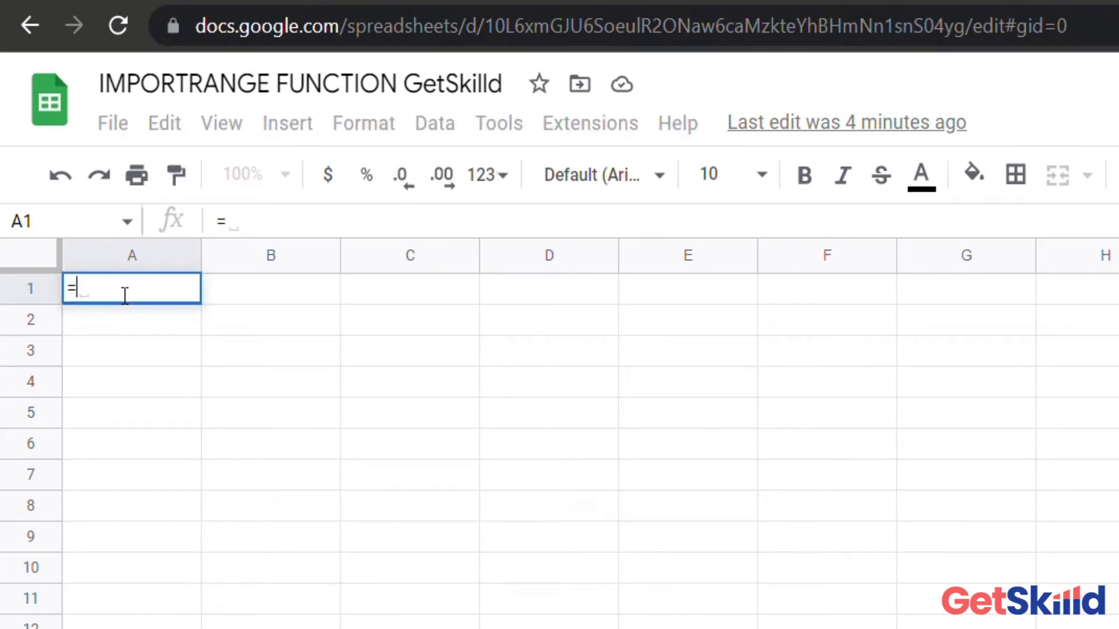
type("IMPO")
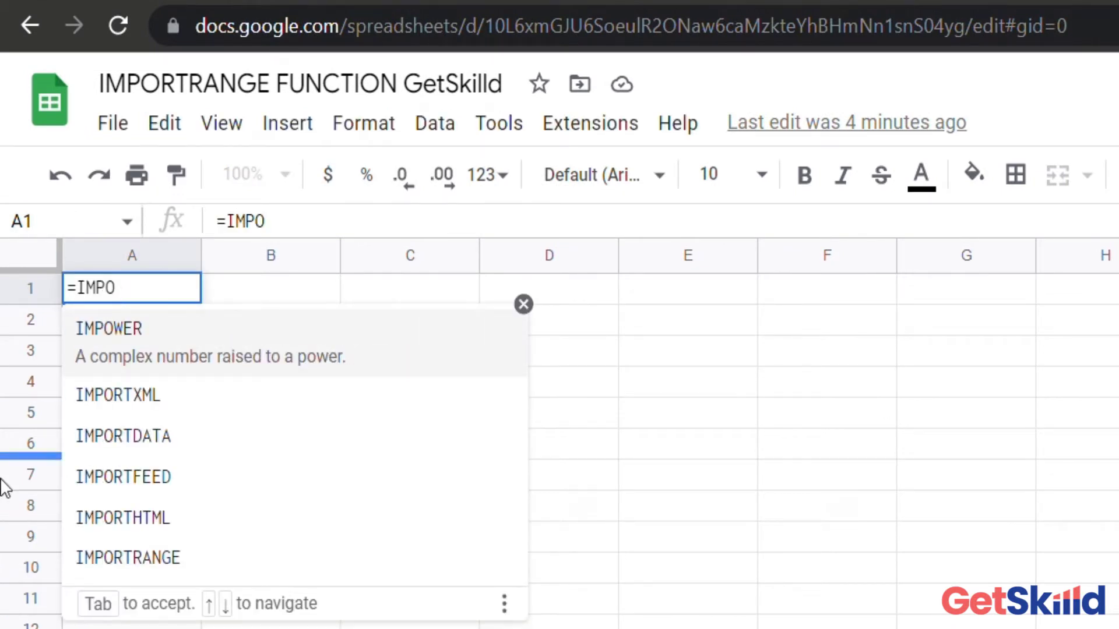
left_click(166, 563)
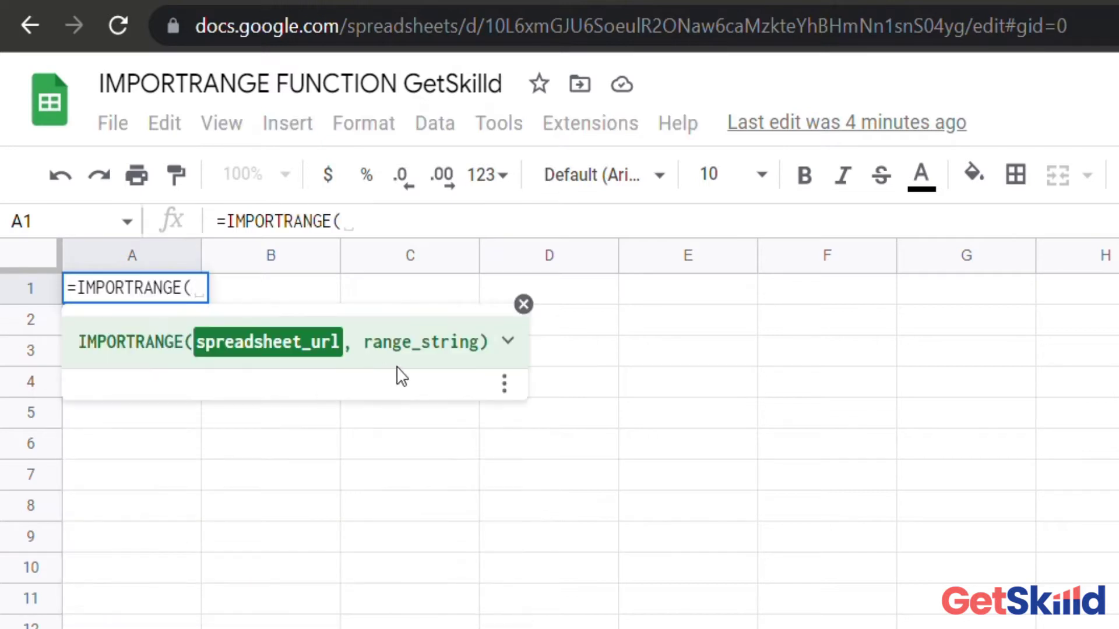
left_click(507, 342)
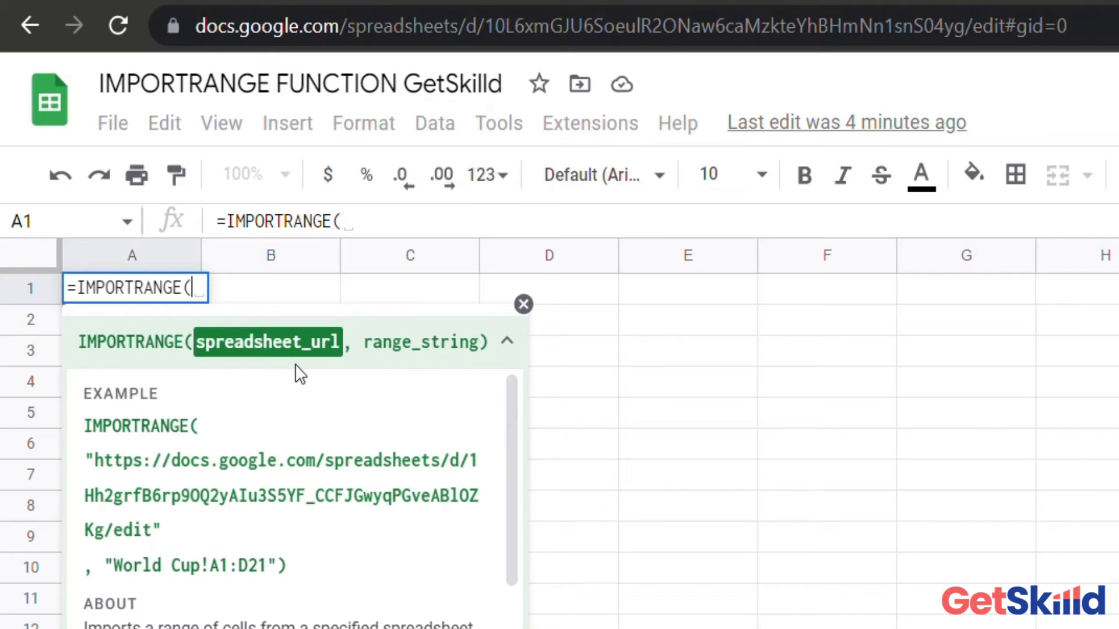
- Paste the copied URL as the formula's spreadsheet_url argument, enclose it in double quotes and add a comma
key("ctrl+v")
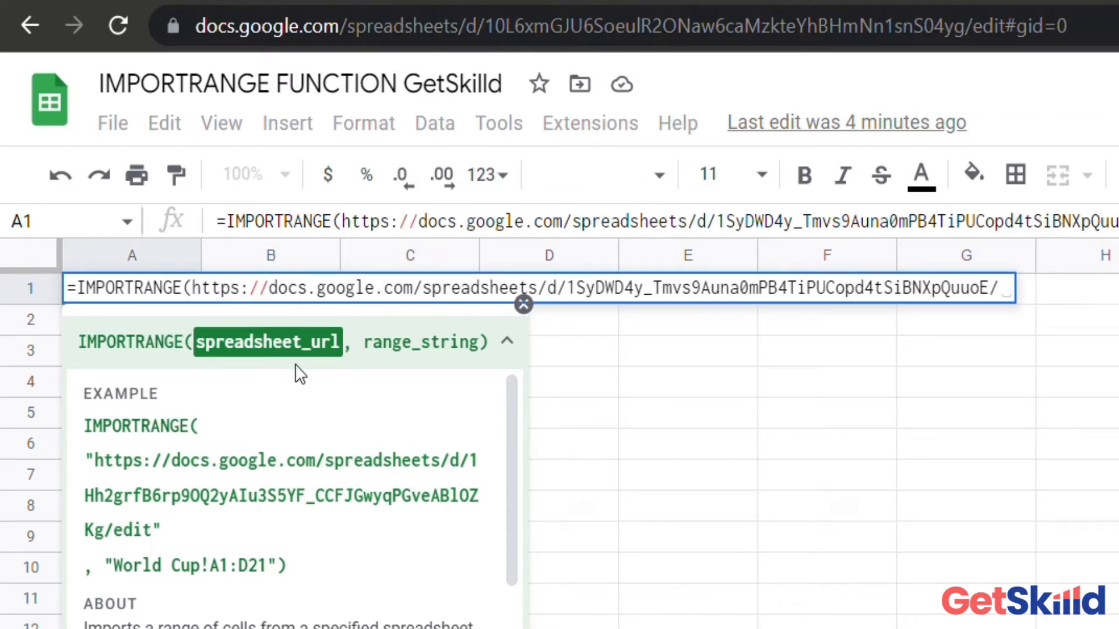
left_click(200, 290)
type("\"")
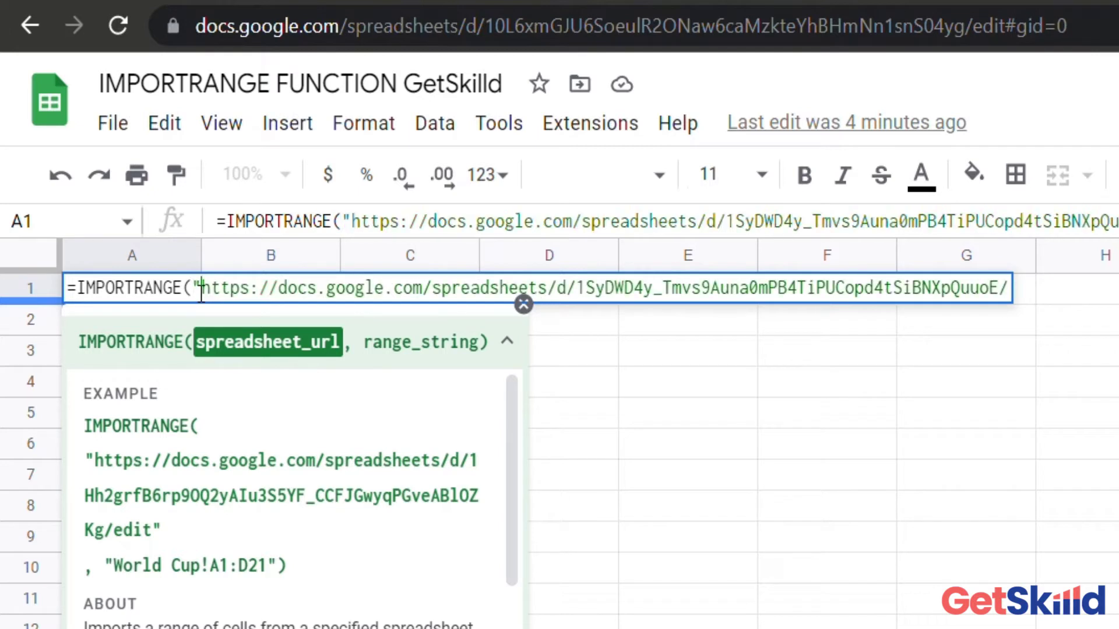
left_click(1014, 301)
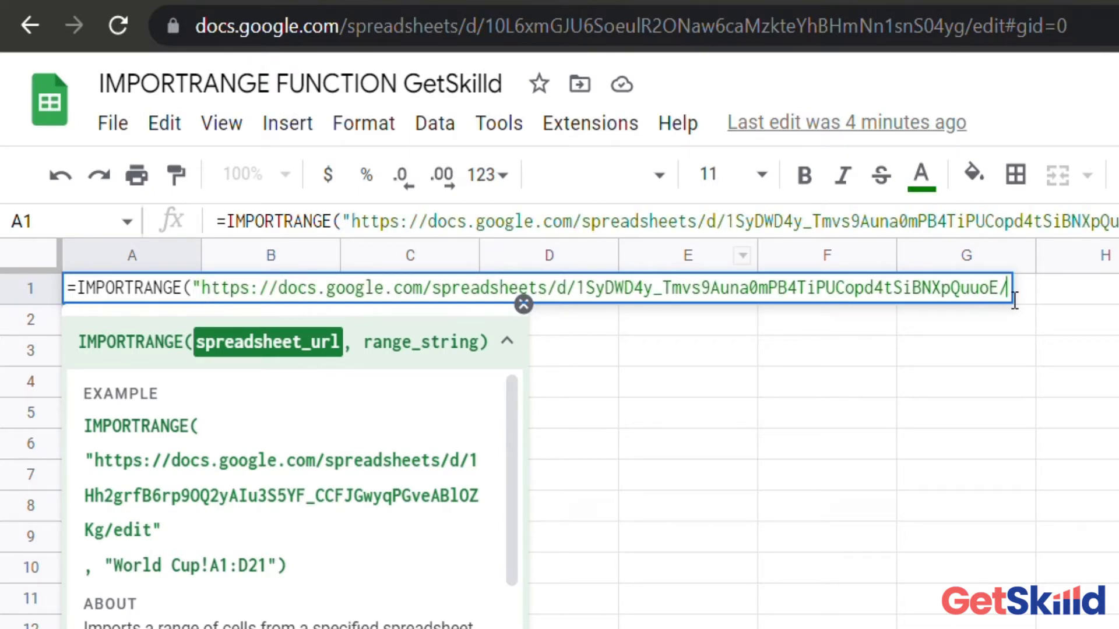
type("\",")
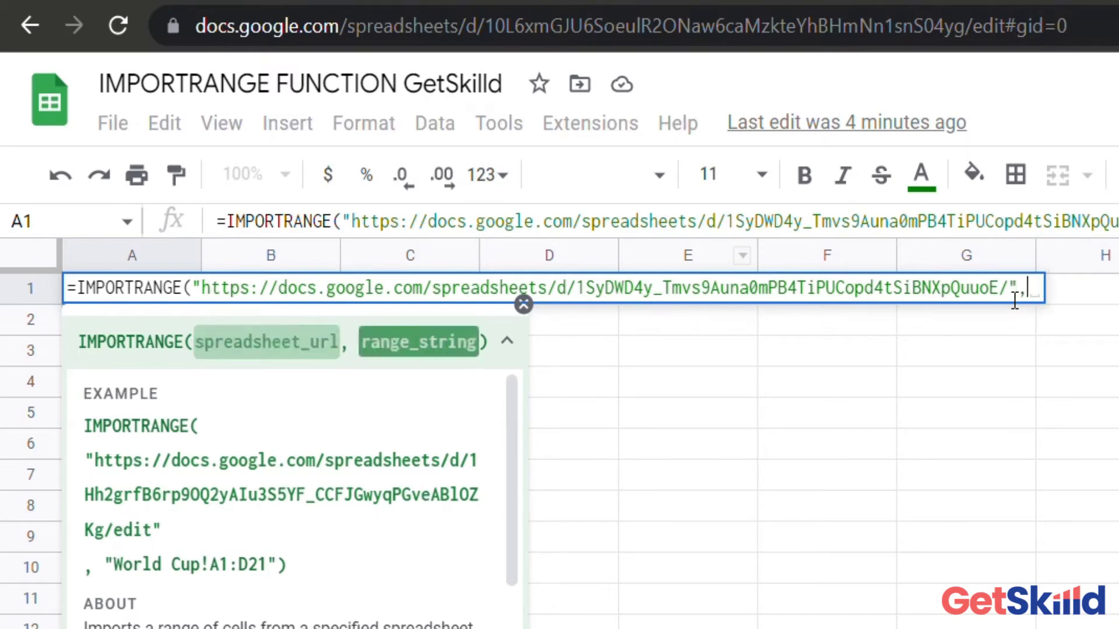
- Complete the formula with the range string "A1:D30" and allow access to connect the two spreadsheets
type(" \"")
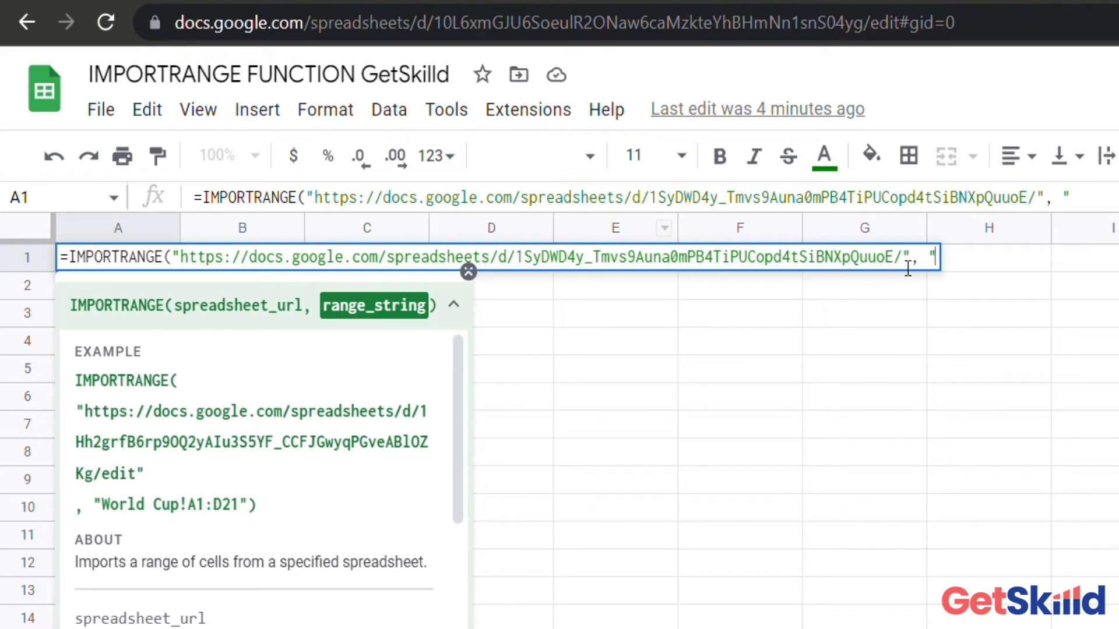
type("A1")
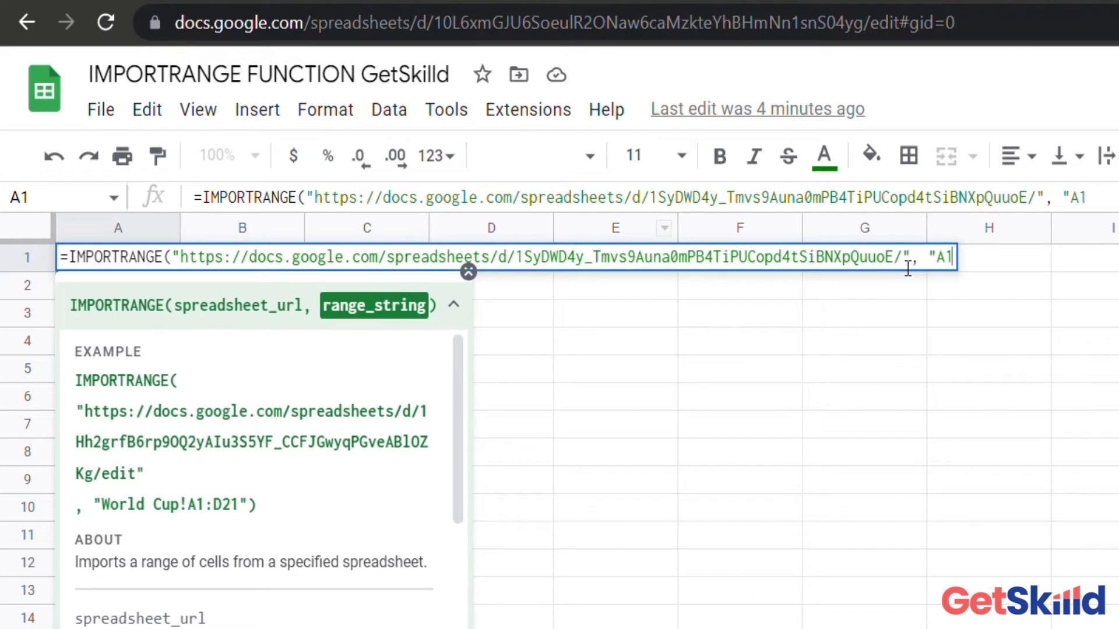
type(":D30")
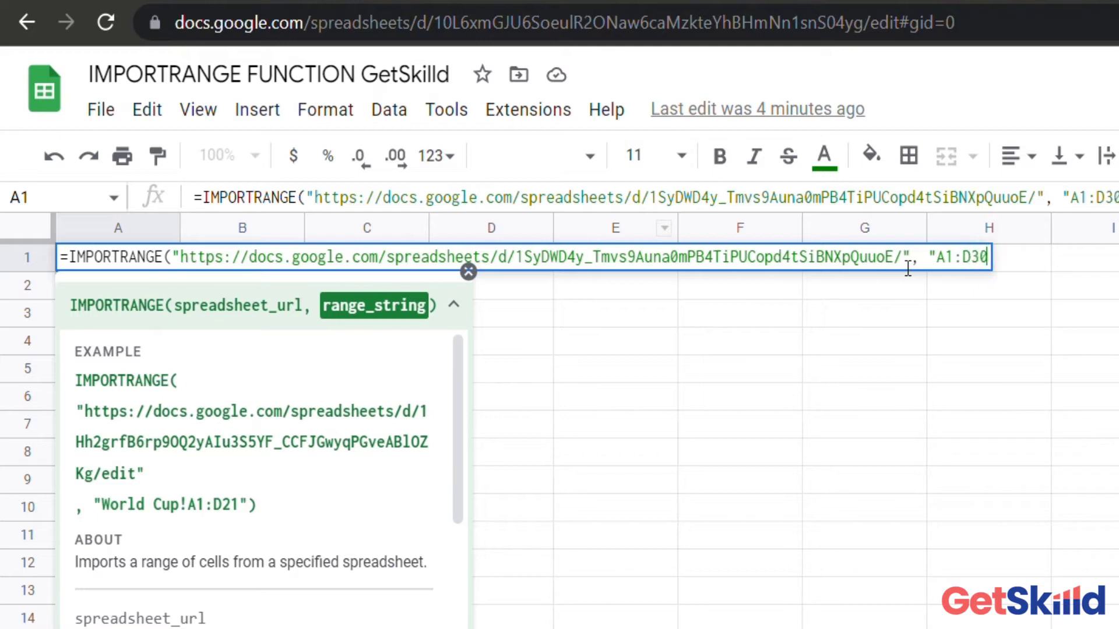
type("\")")
key("Return")
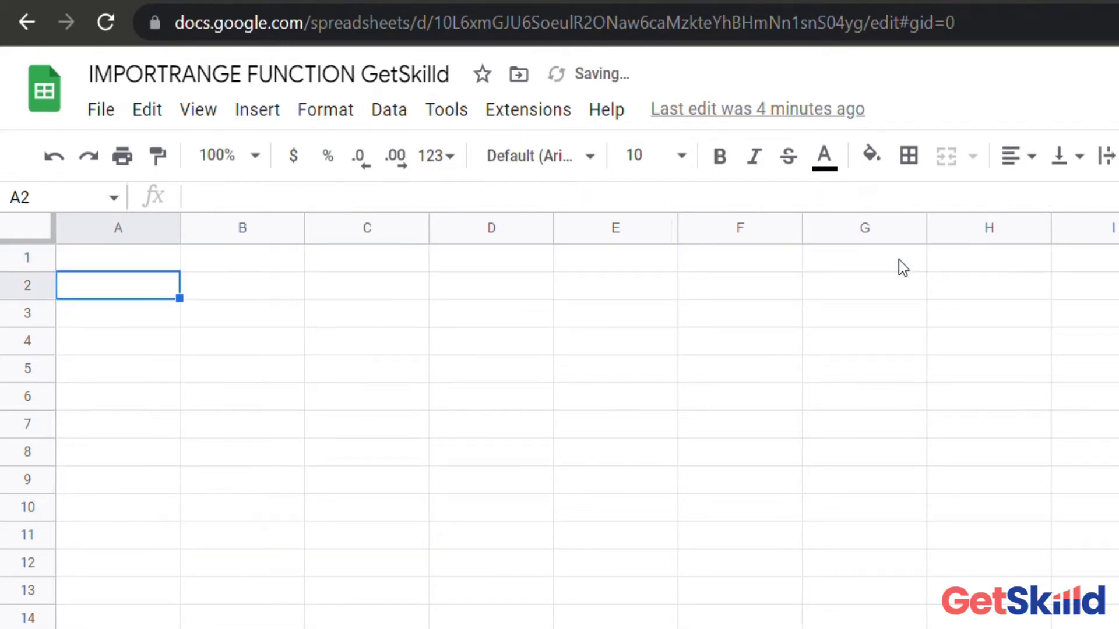
left_click(153, 265)
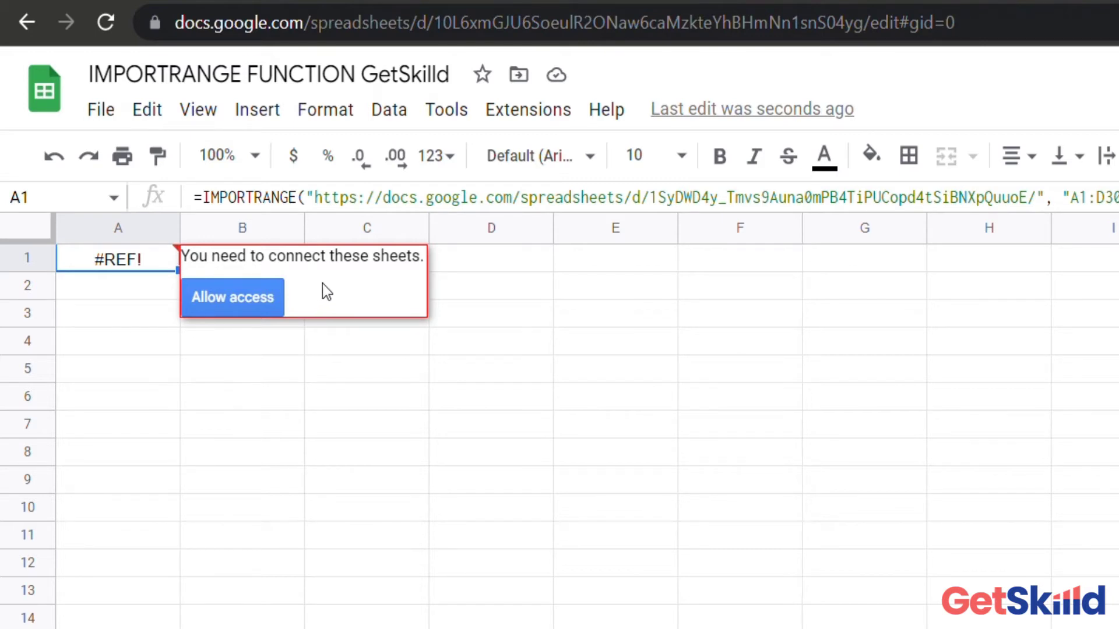
left_click(251, 299)
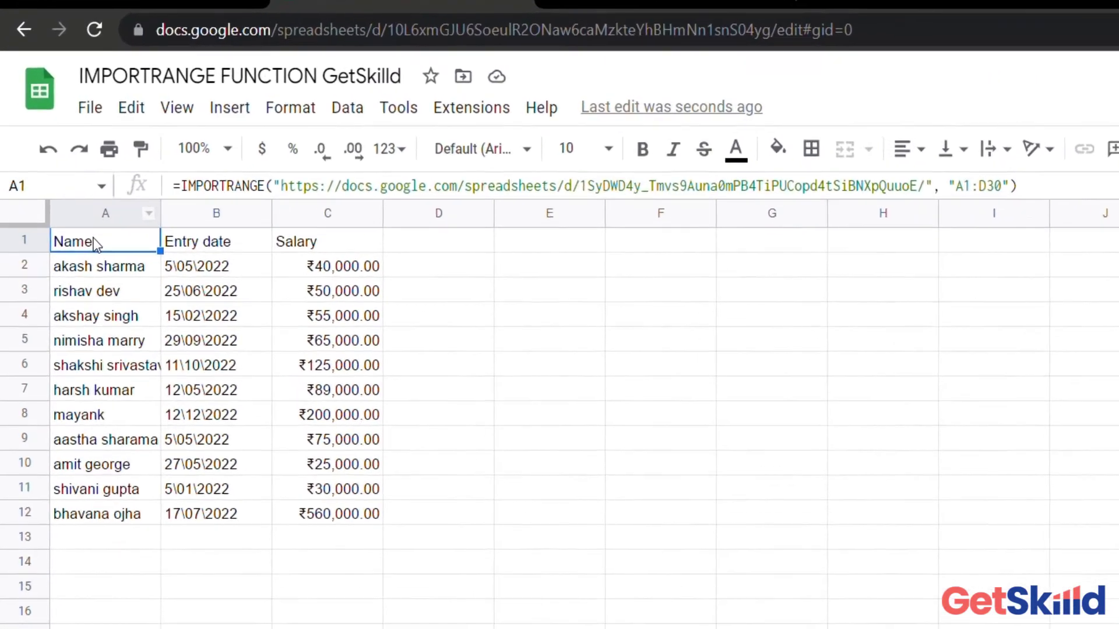
- Change the range string in cell A1's IMPORTRANGE formula to "A1:D" and check the imported rows
double_click(113, 275)
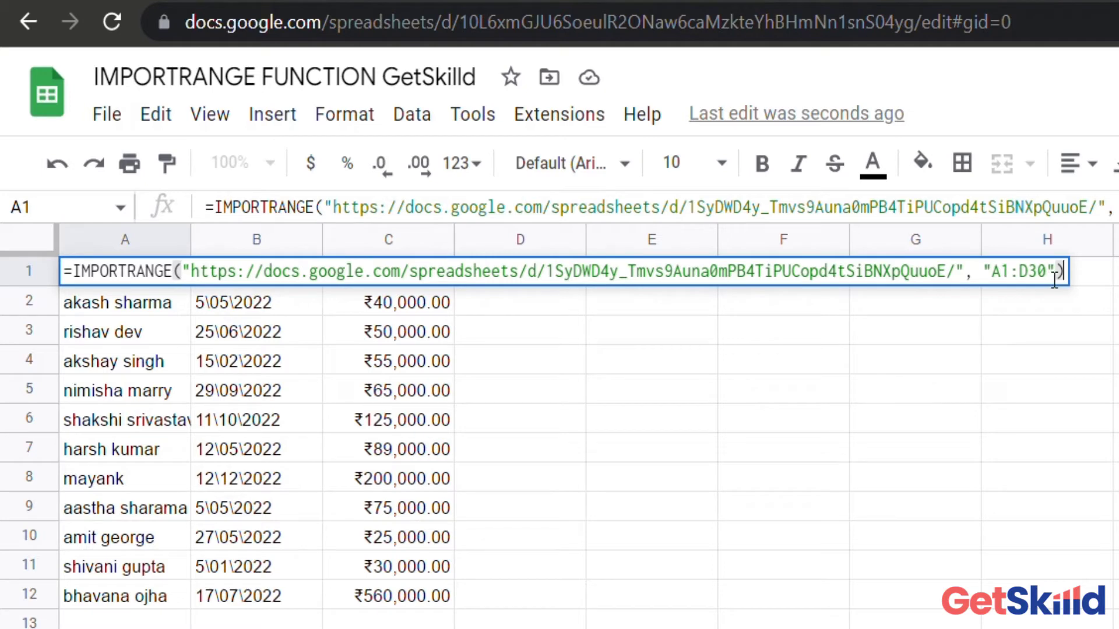
left_click(1050, 278)
key("BackSpace")
key("BackSpace")
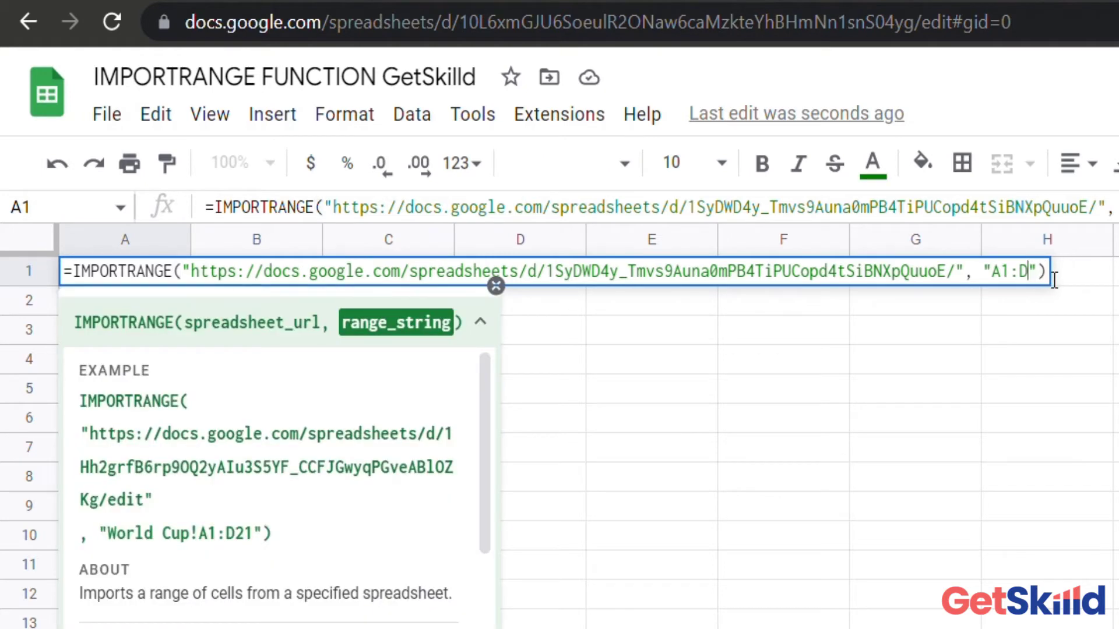
key("Return")
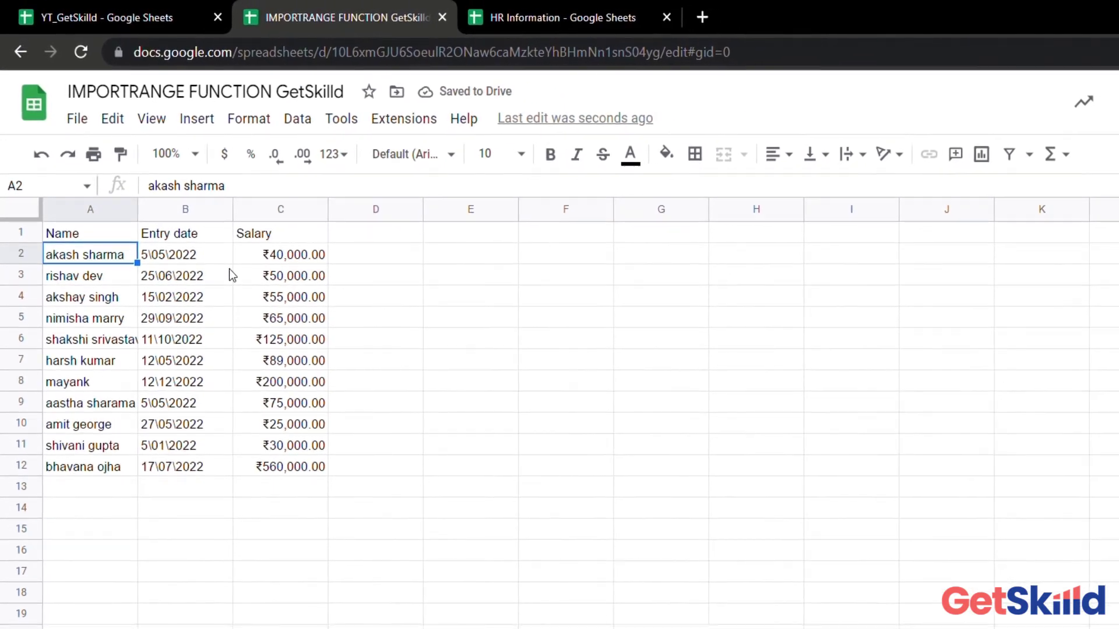
scroll(180, 472, "down", 5)
scroll(180, 472, "up", 5)
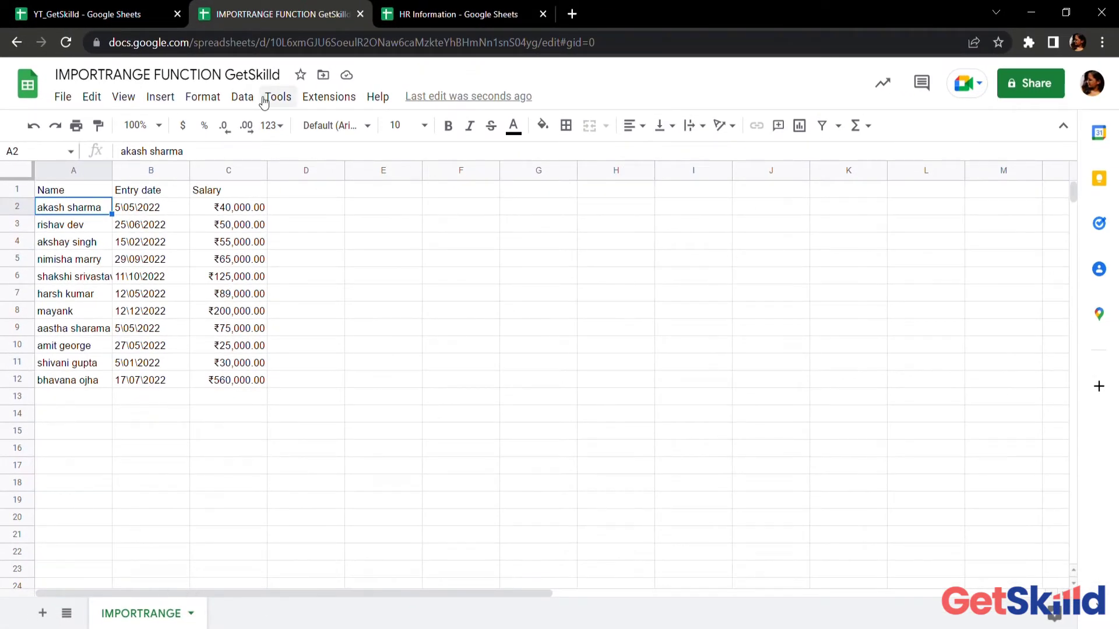
- Check the source sheets in HR Information, then insert HR 2020! before the range string in cell A1's IMPORTRANGE formula
left_click(448, 13)
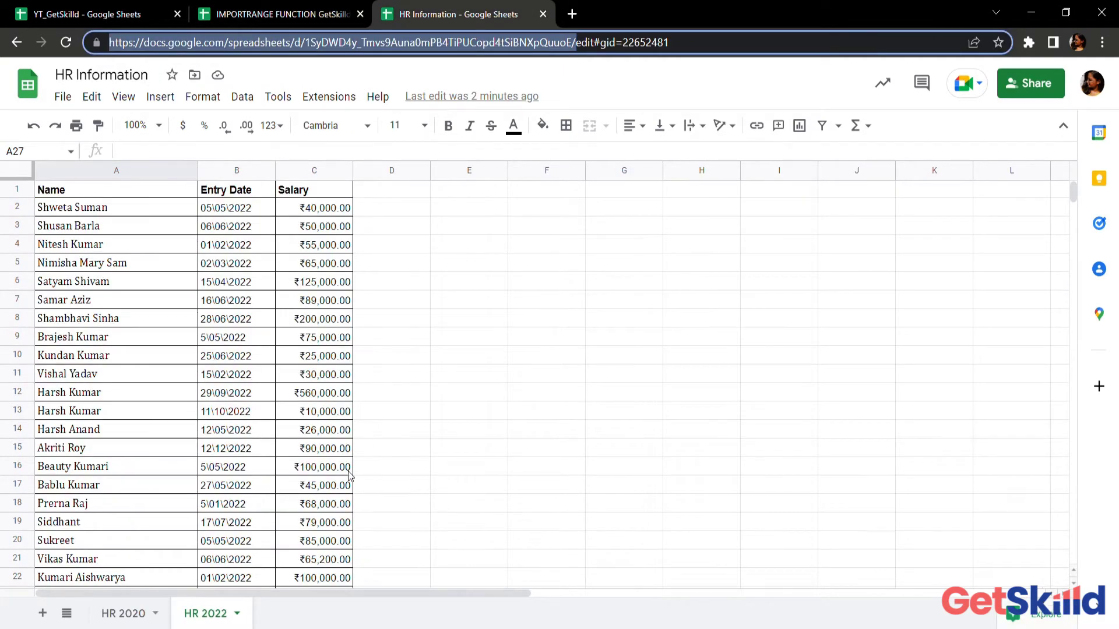
scroll(351, 475, "down", 4)
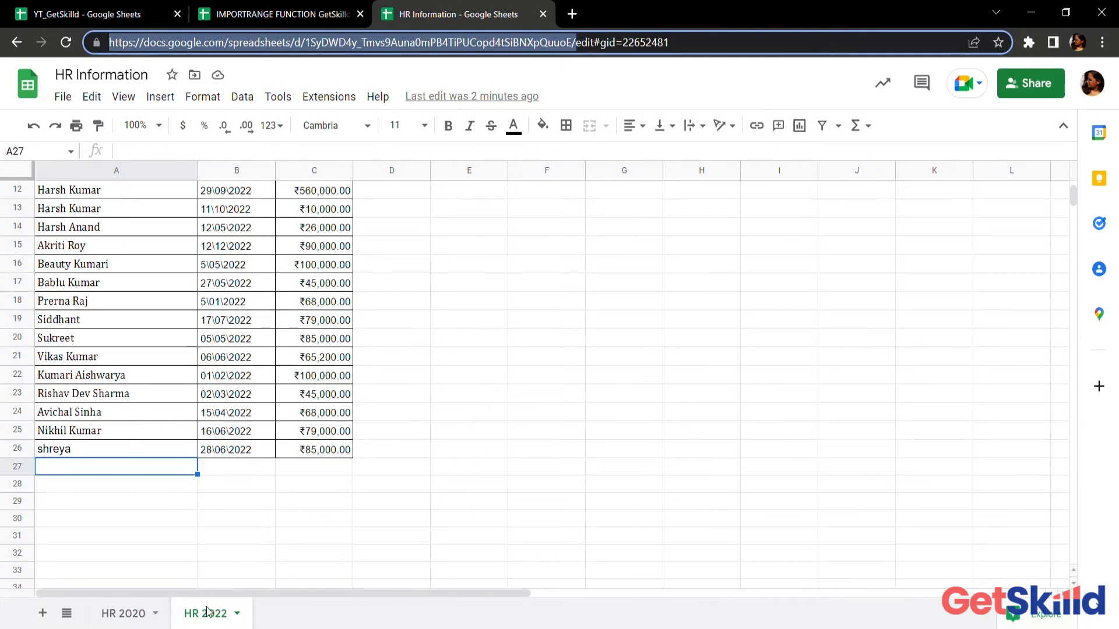
left_click(268, 6)
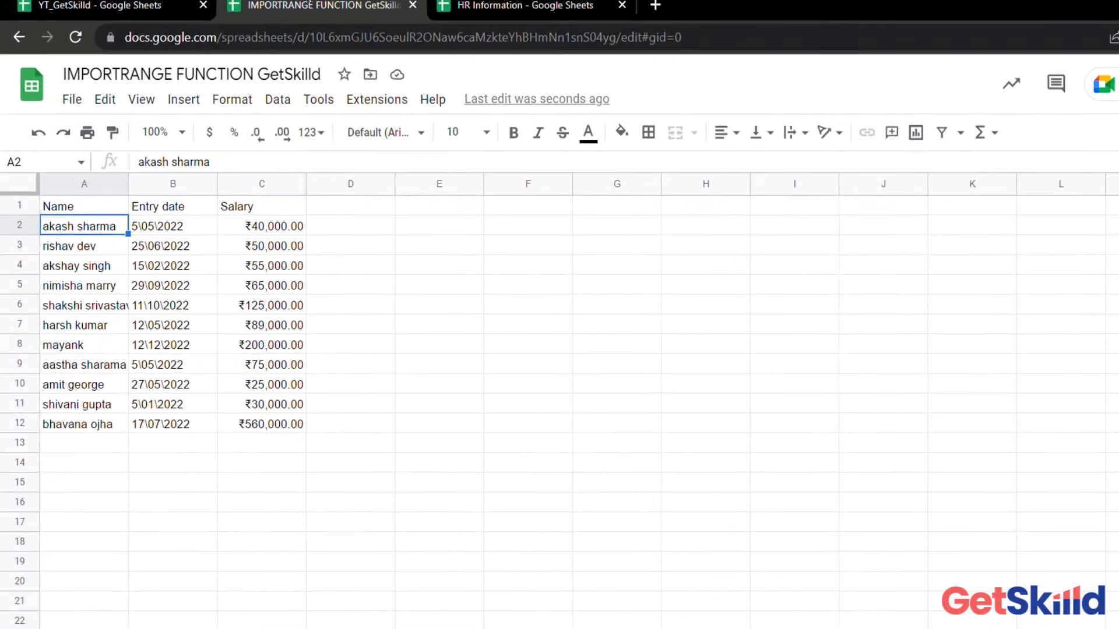
left_click(62, 192)
double_click(100, 260)
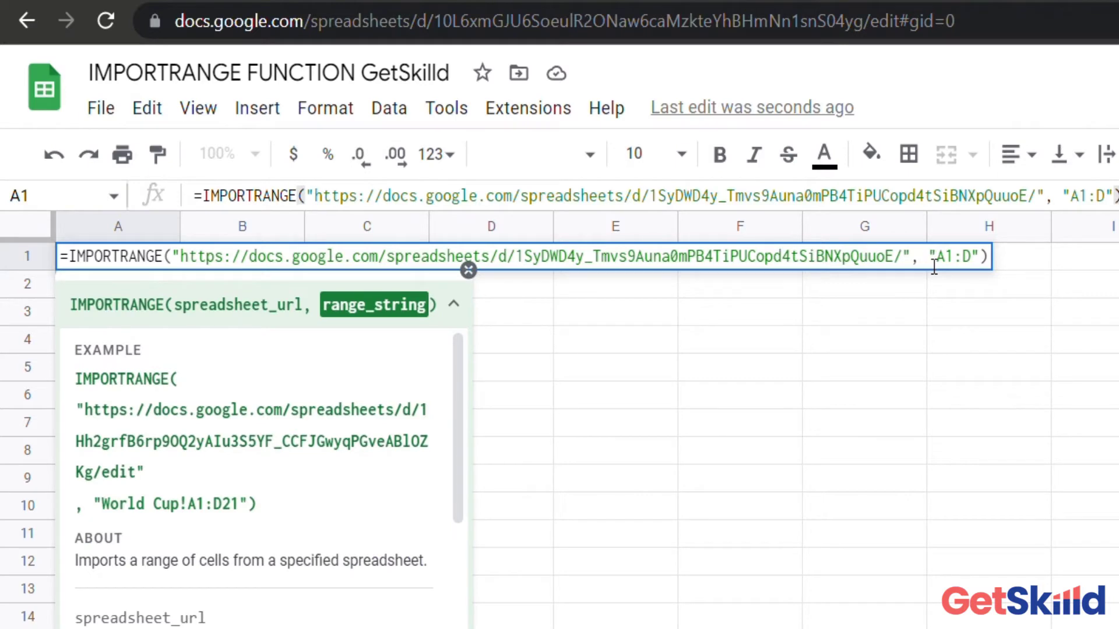
type("HR ")
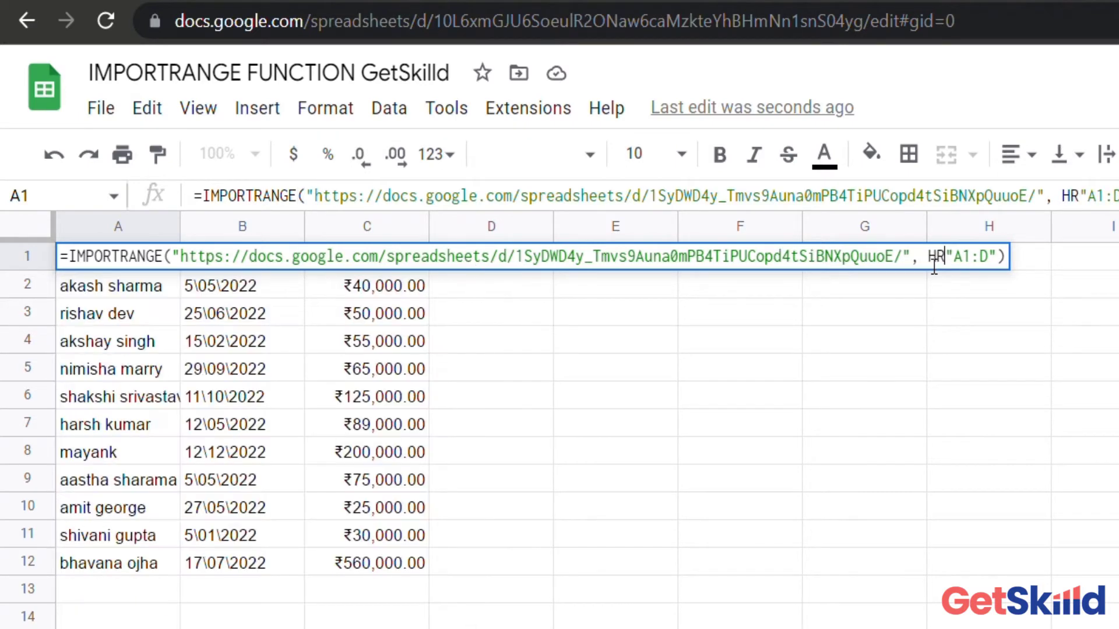
type("2020")
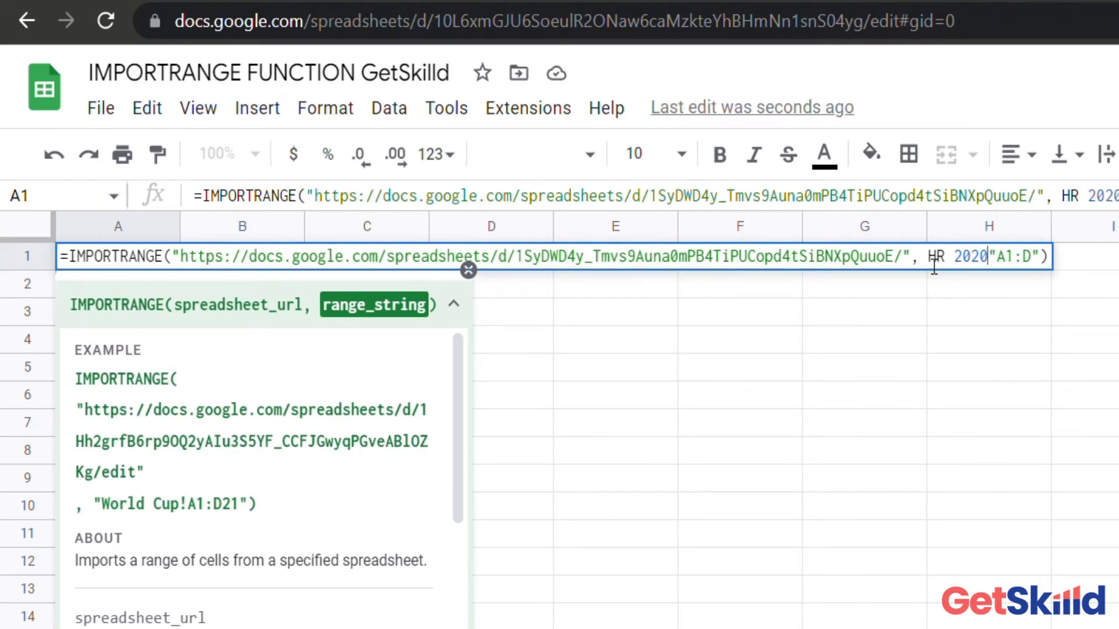
type("!")
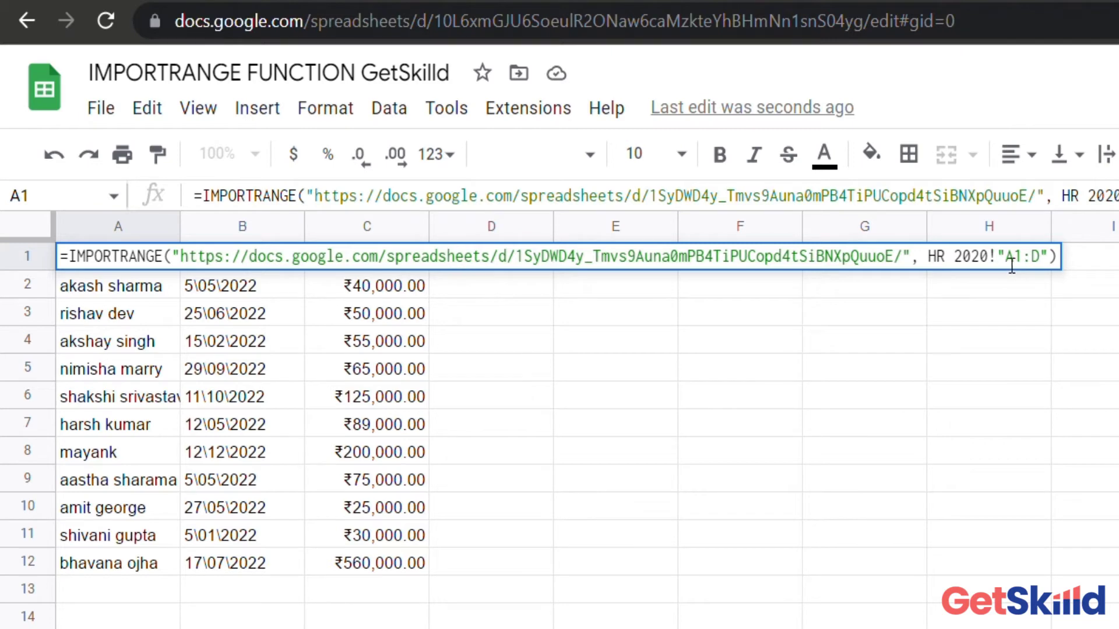
- Move the opening double quote so the range string reads "HR 2020!A1:D", apply the formula and check the imported rows
key("Right")
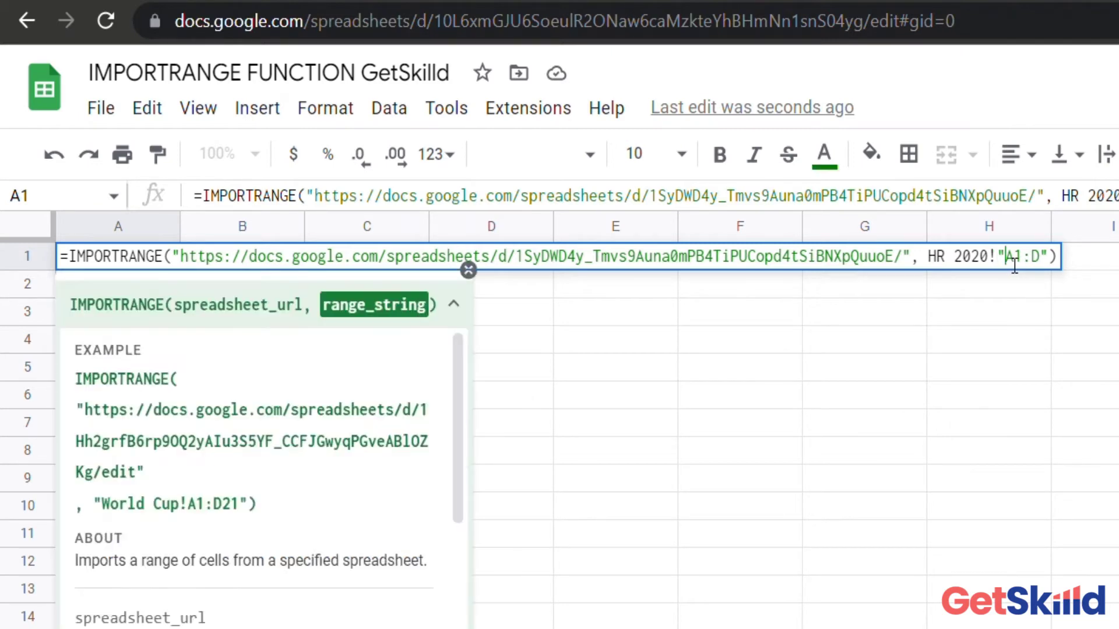
key("BackSpace")
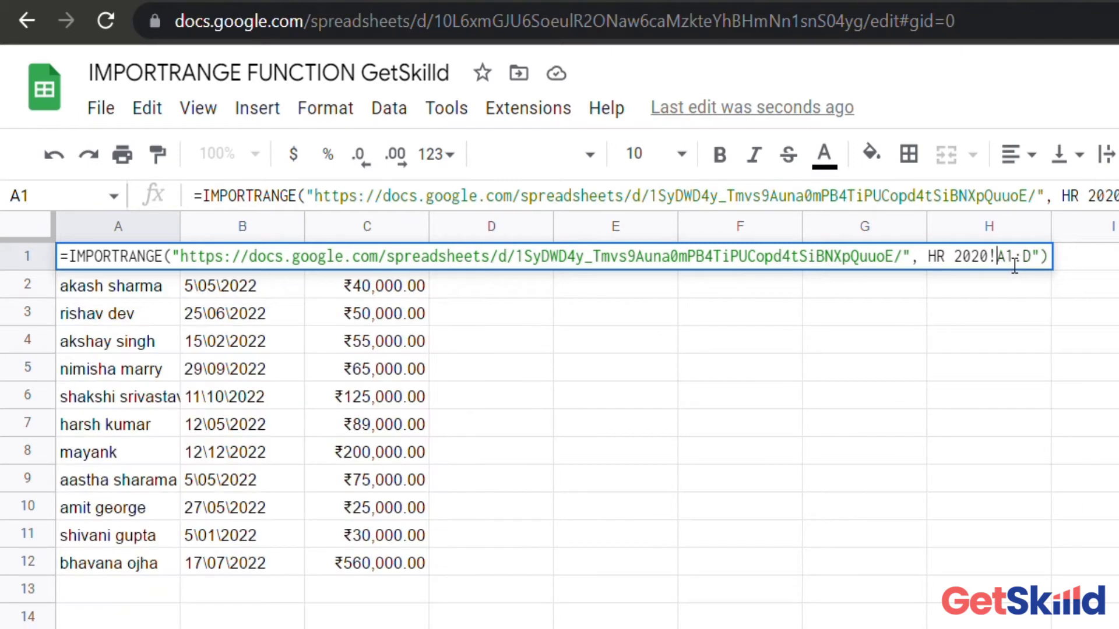
left_click(931, 265)
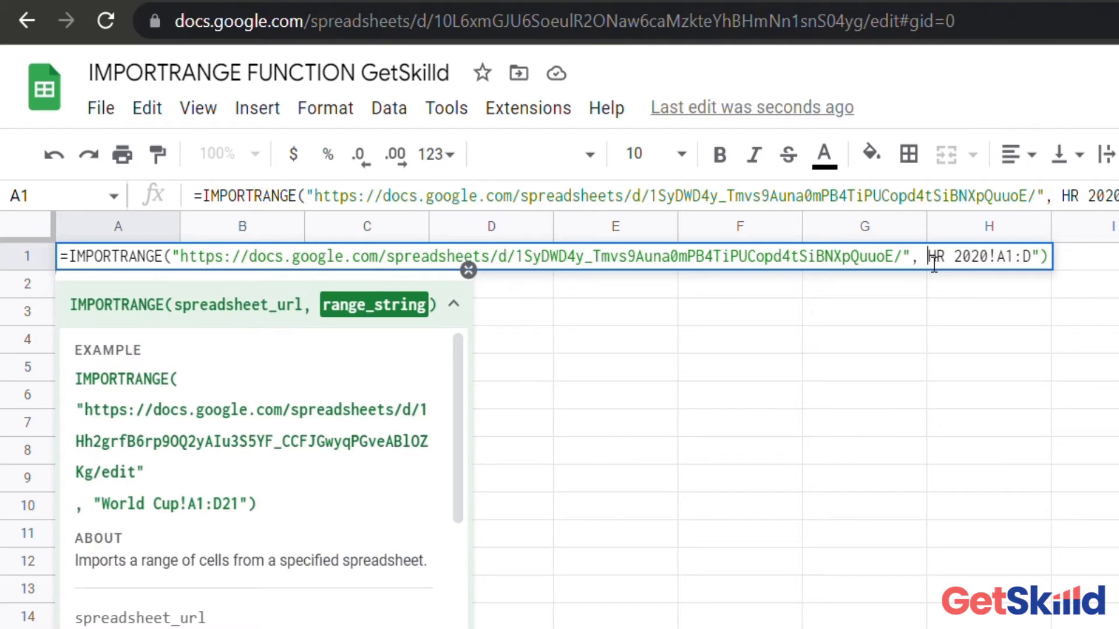
type("\"")
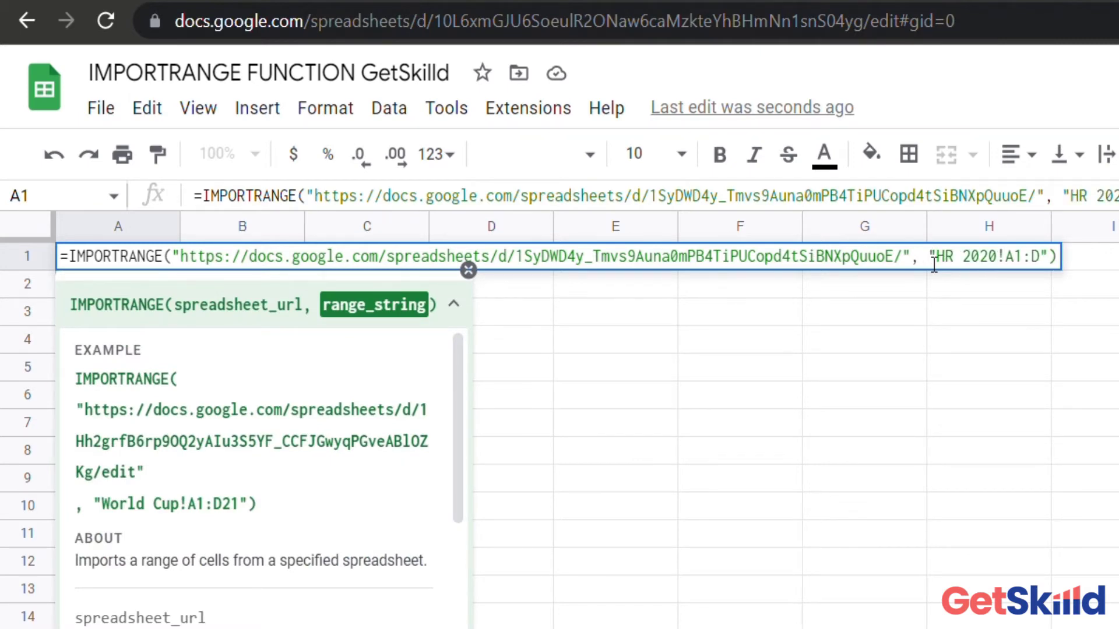
key("Return")
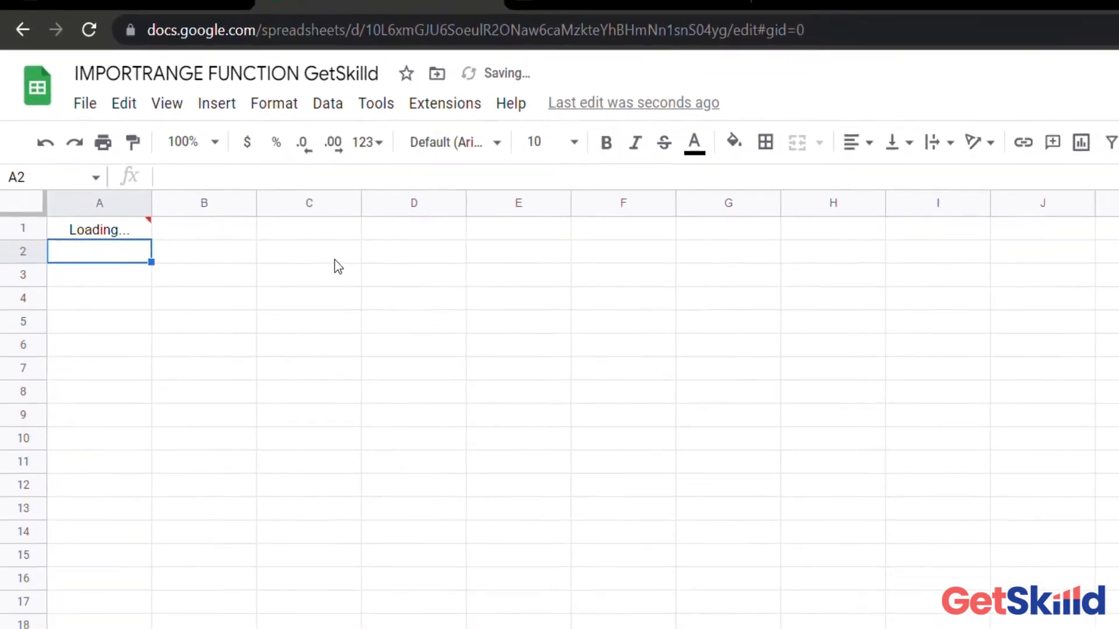
scroll(169, 320, "down", 2)
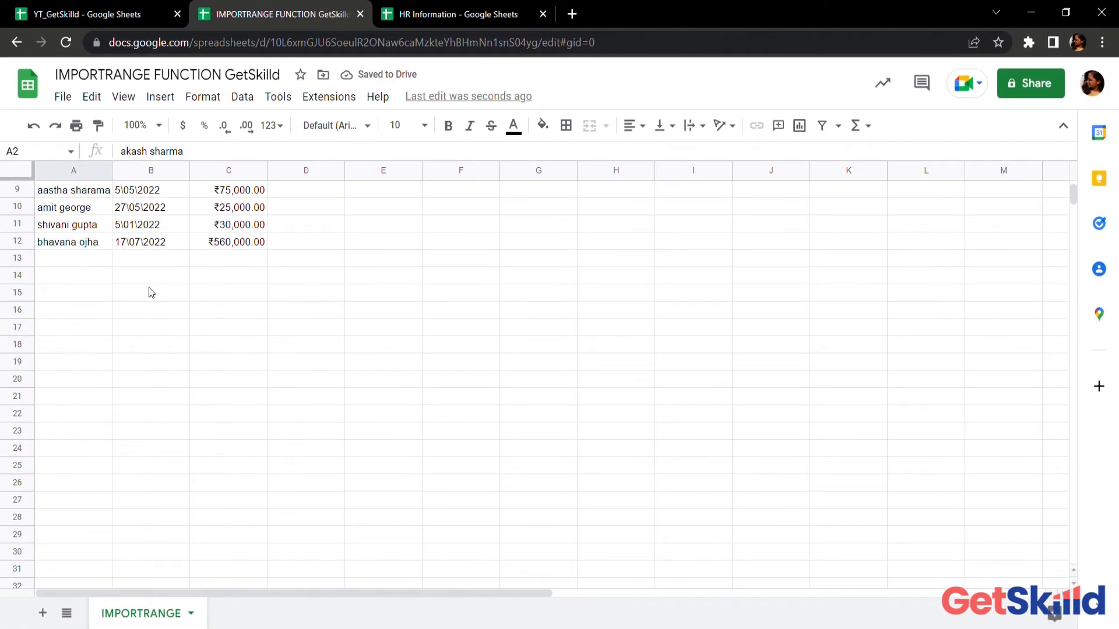
scroll(169, 320, "up", 2)
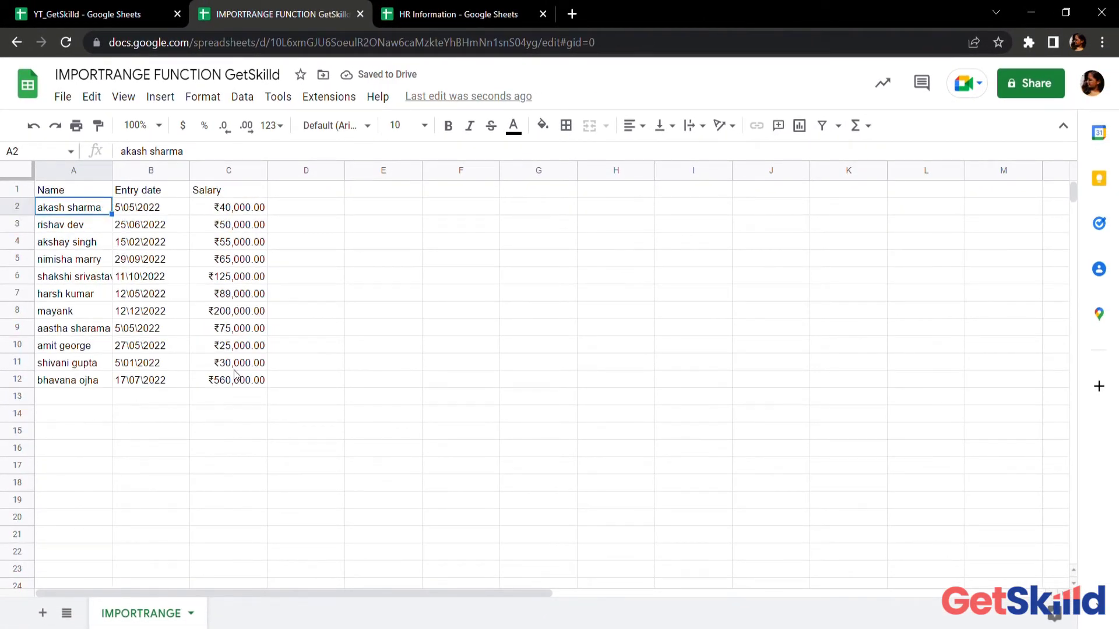
- Enter HPL in cell A13 of HR Information's HR 2020 sheet and check the imported data in the IMPORTRANGE FUNCTION GetSkilld spreadsheet
double_click(74, 195)
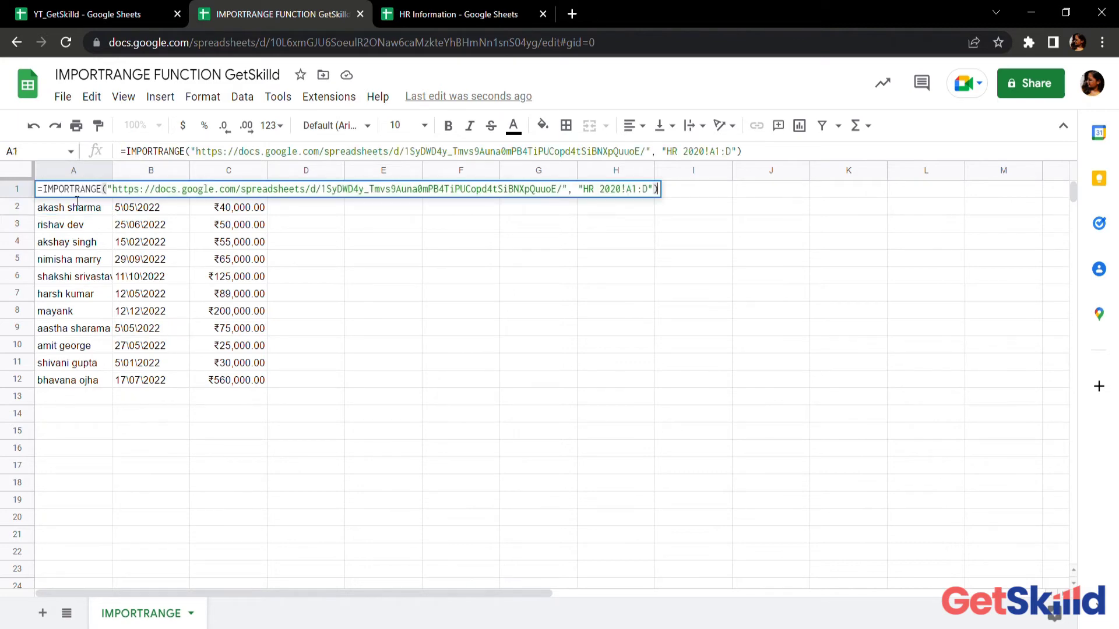
left_click(71, 229)
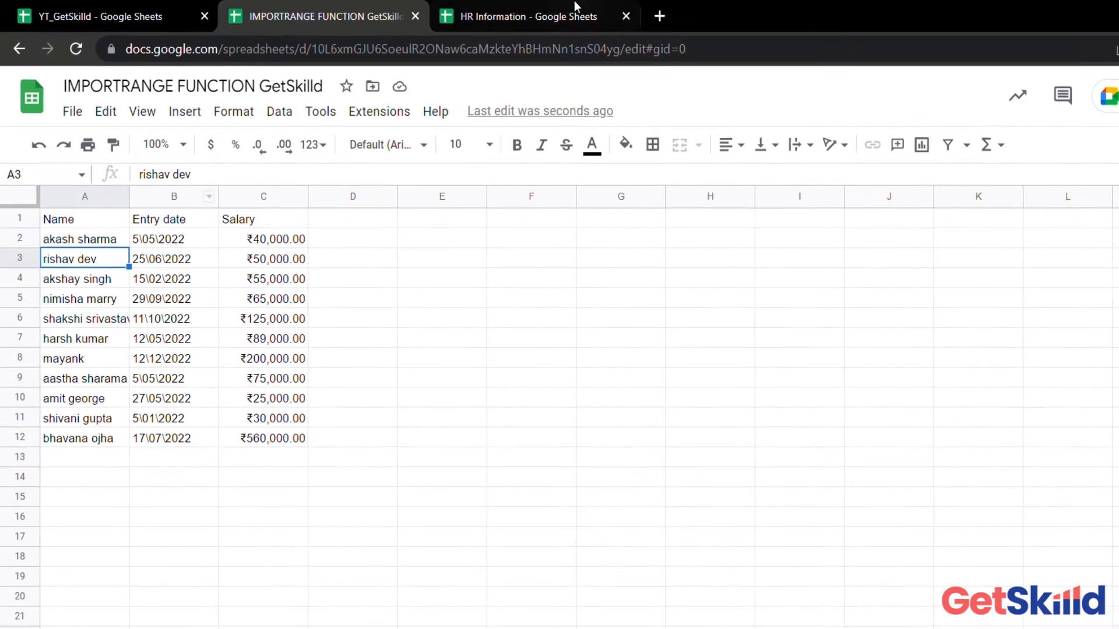
left_click(545, 18)
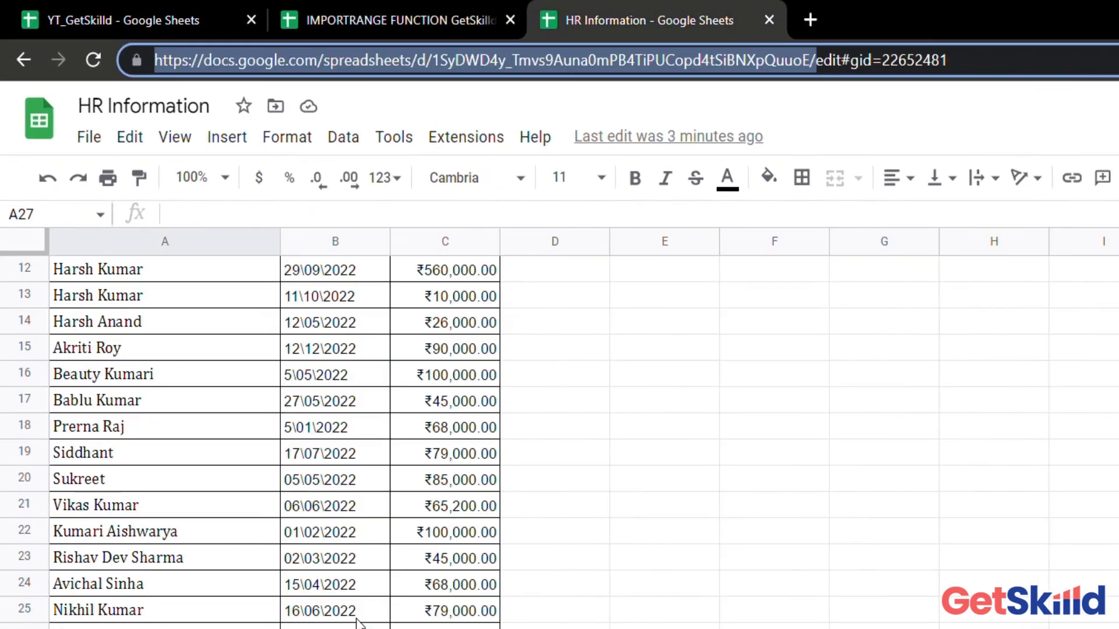
left_click(140, 628)
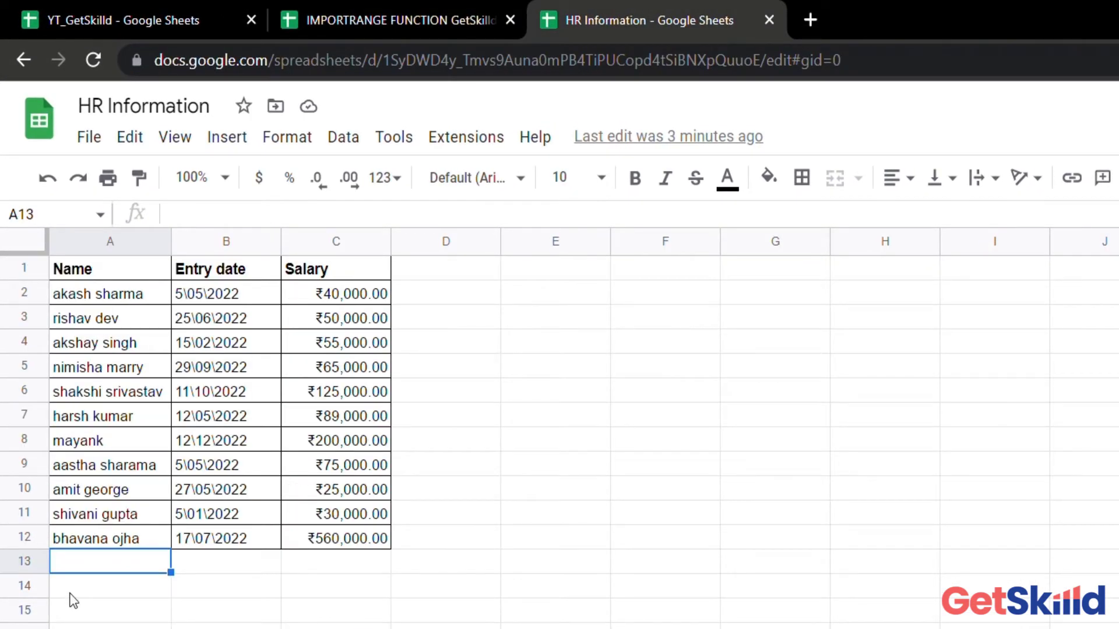
type("HPL")
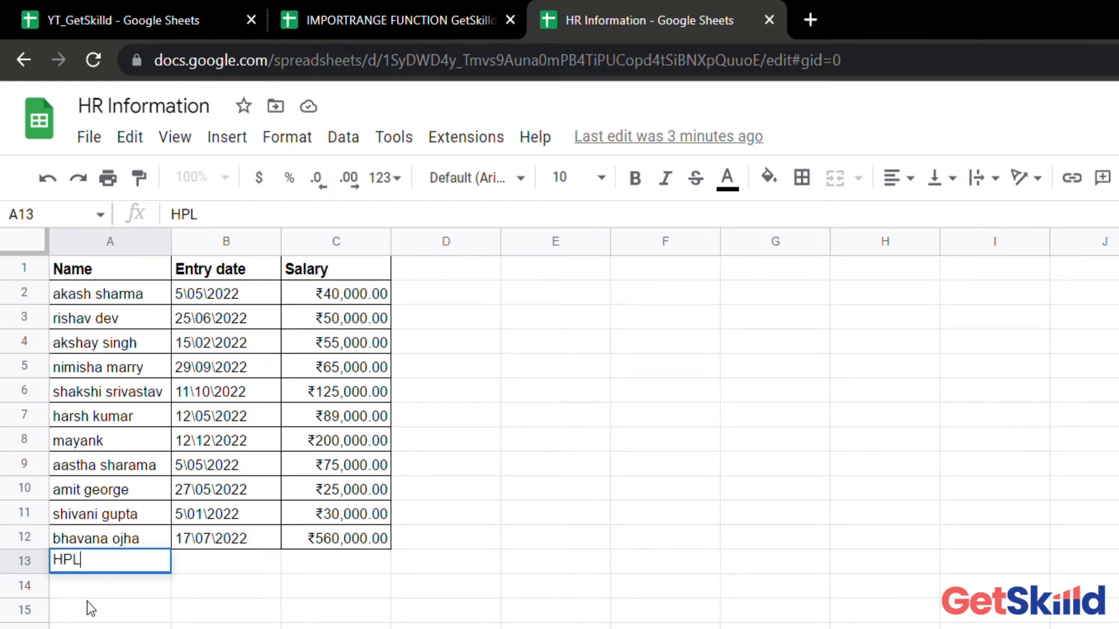
key("Return")
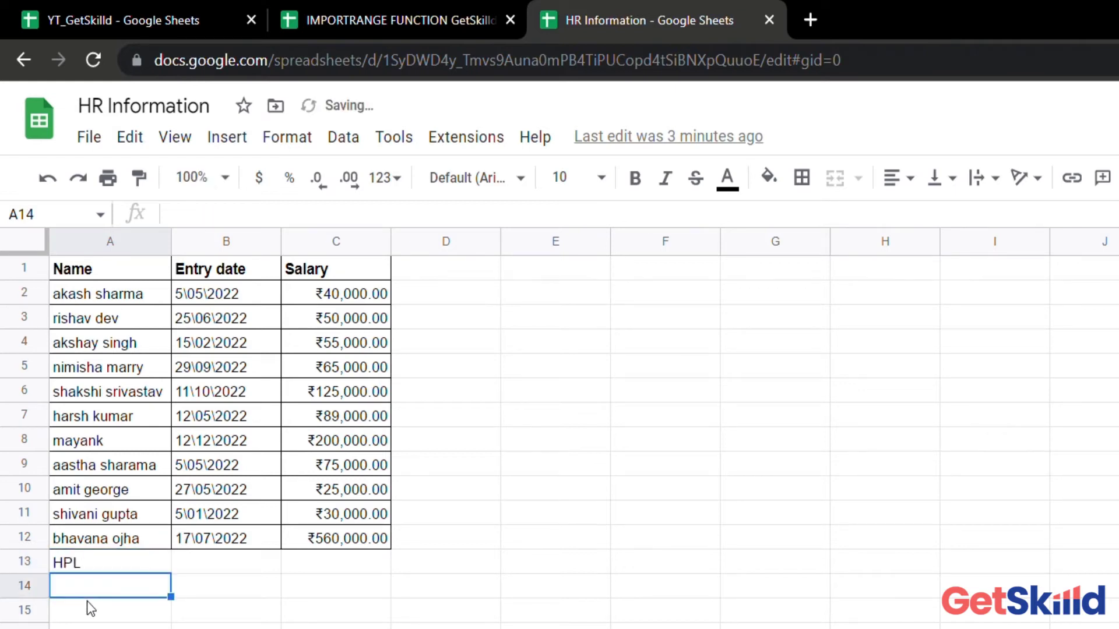
left_click(411, 2)
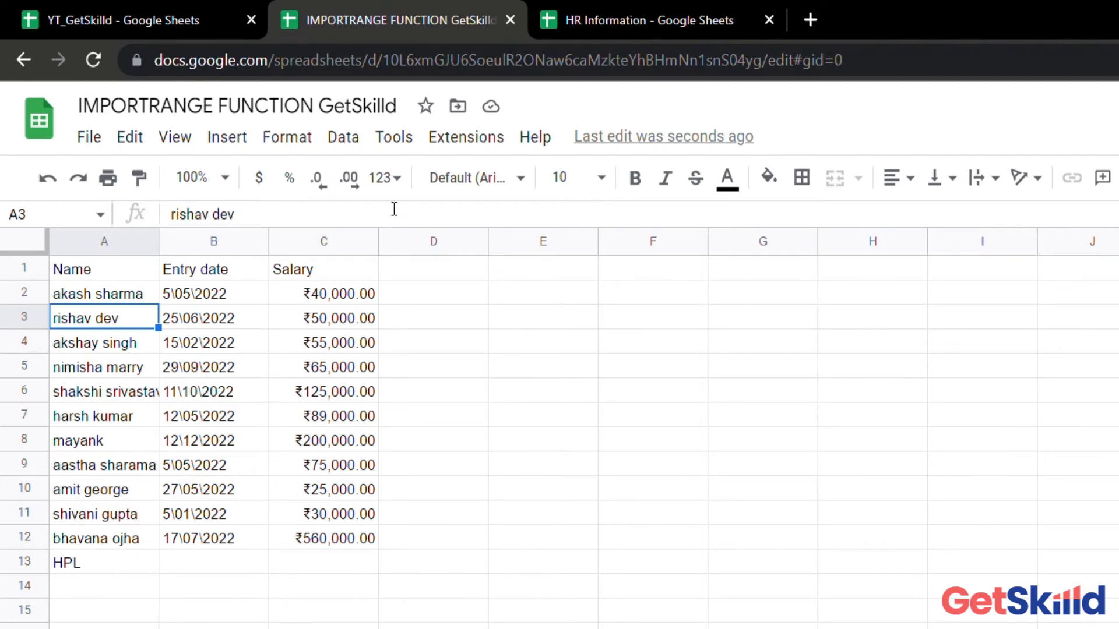
left_click(600, 5)
left_click(453, 10)
- Start a data validation rule for cell E2 with List of items as its criteria
double_click(146, 268)
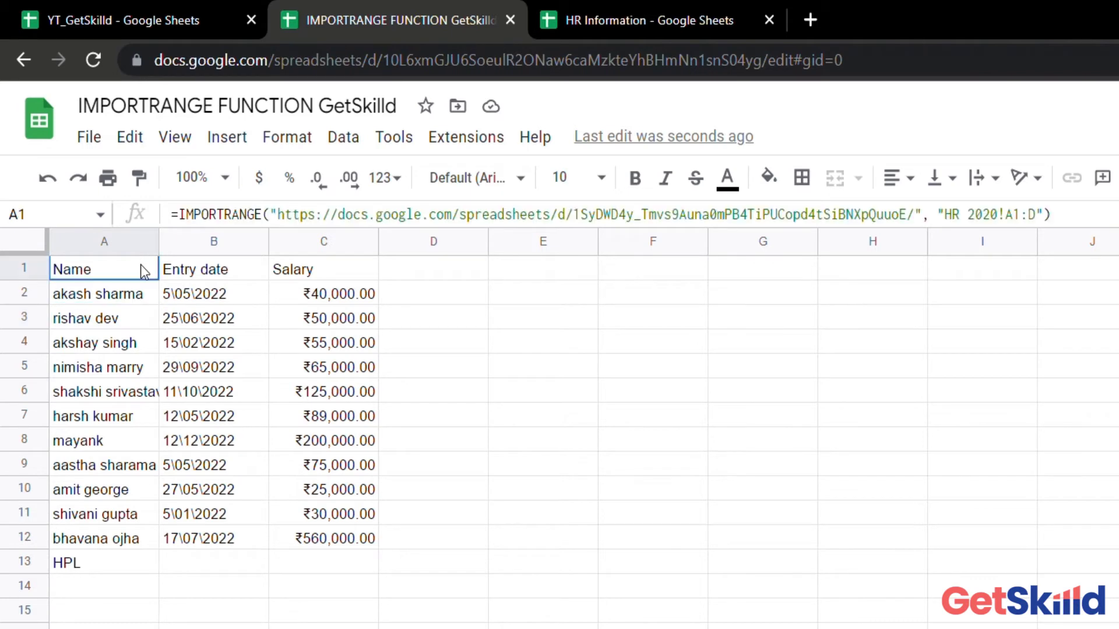
left_click(572, 329)
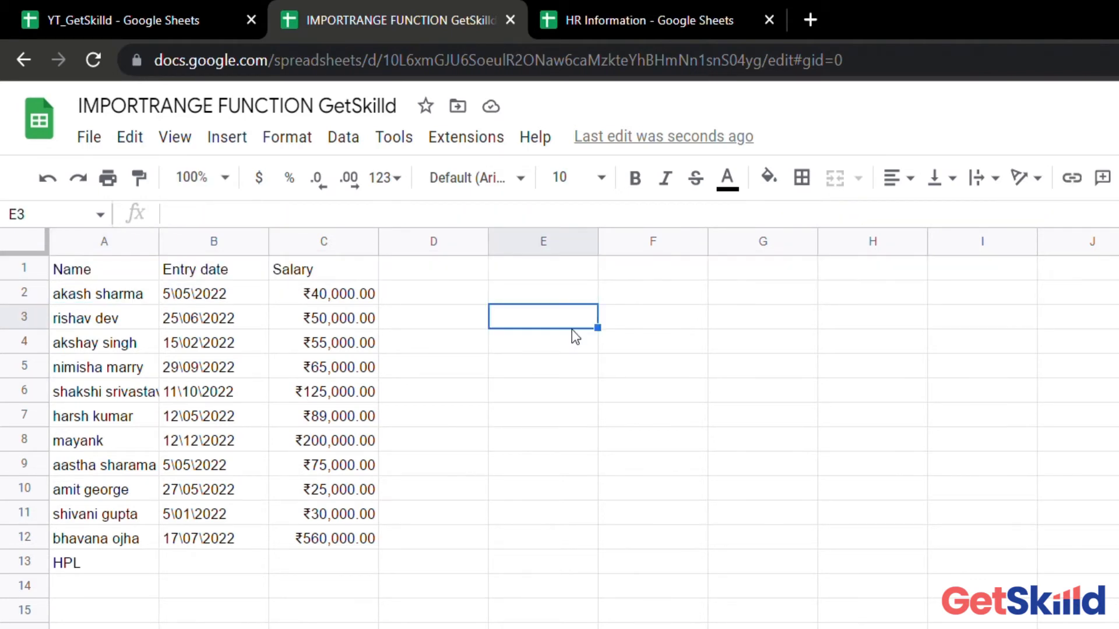
left_click(495, 294)
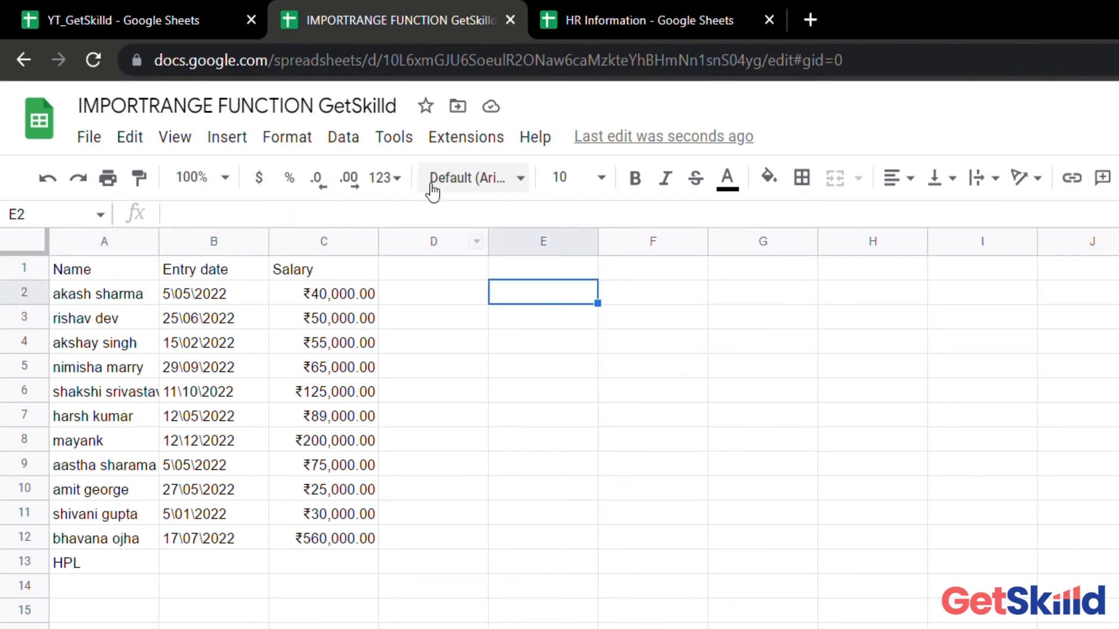
left_click(350, 152)
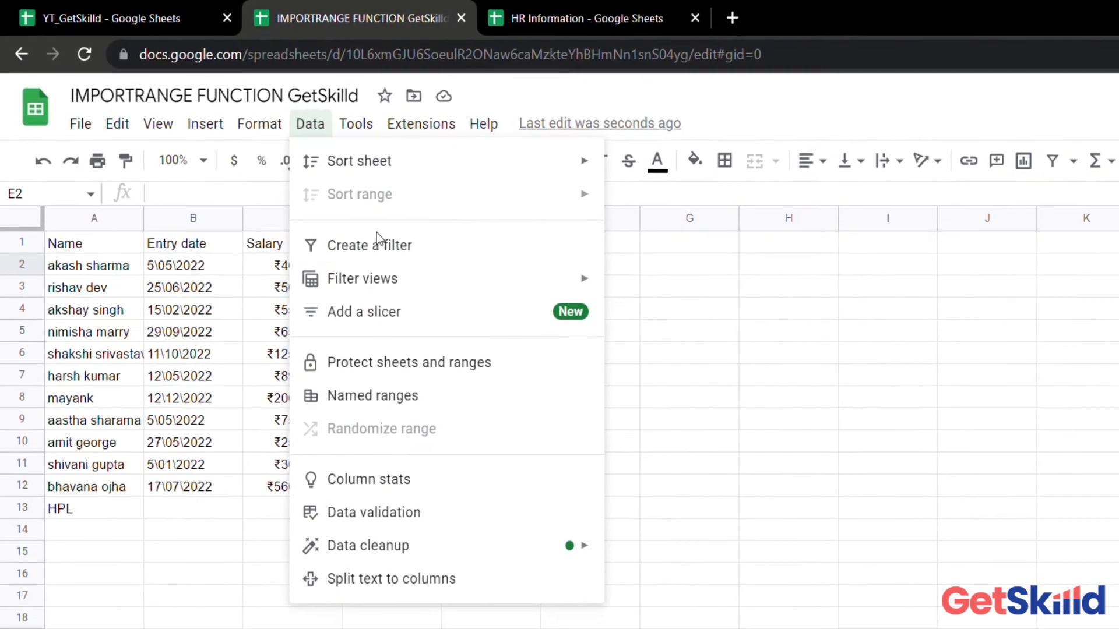
left_click(376, 519)
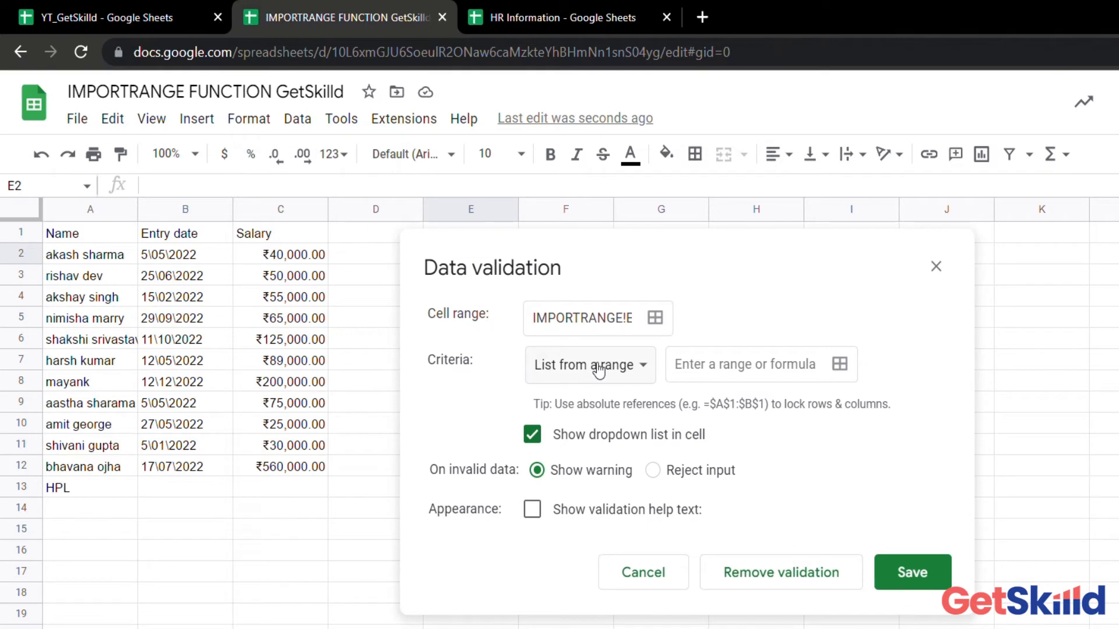
left_click(599, 368)
left_click(600, 401)
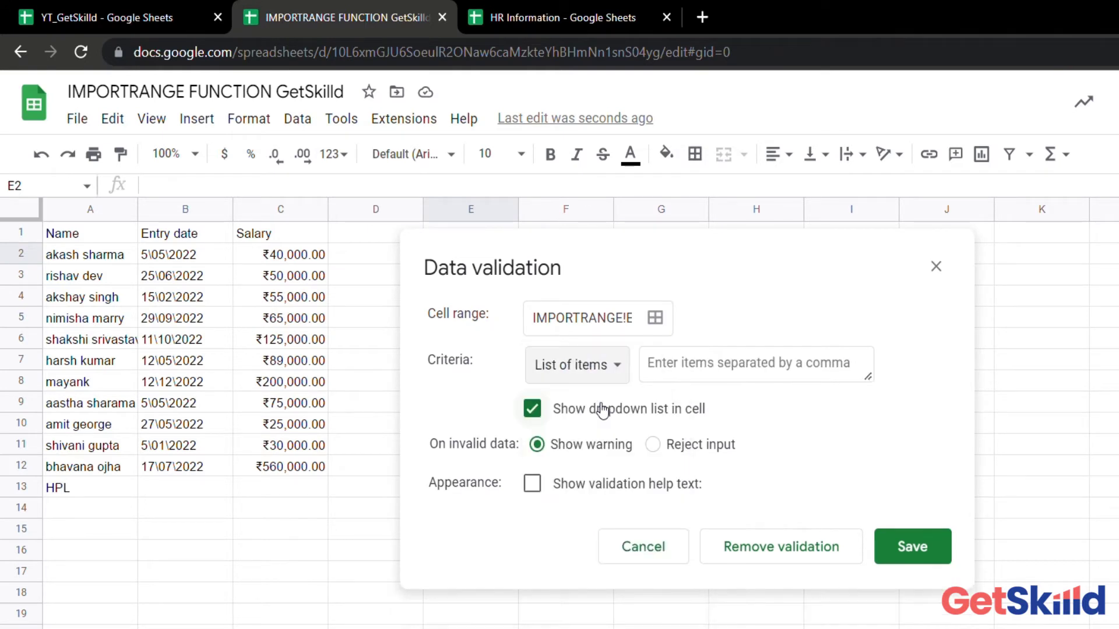
- Enter HR 2020, HR 2022 as the validation list items, reject invalid input and save the rule
left_click(678, 373)
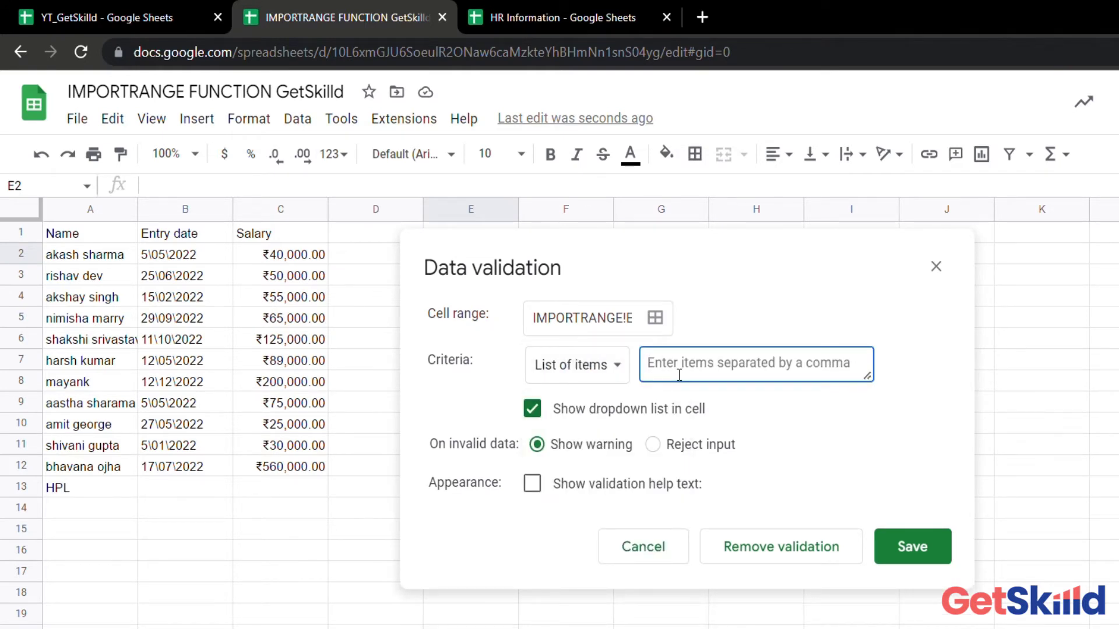
type("HR ")
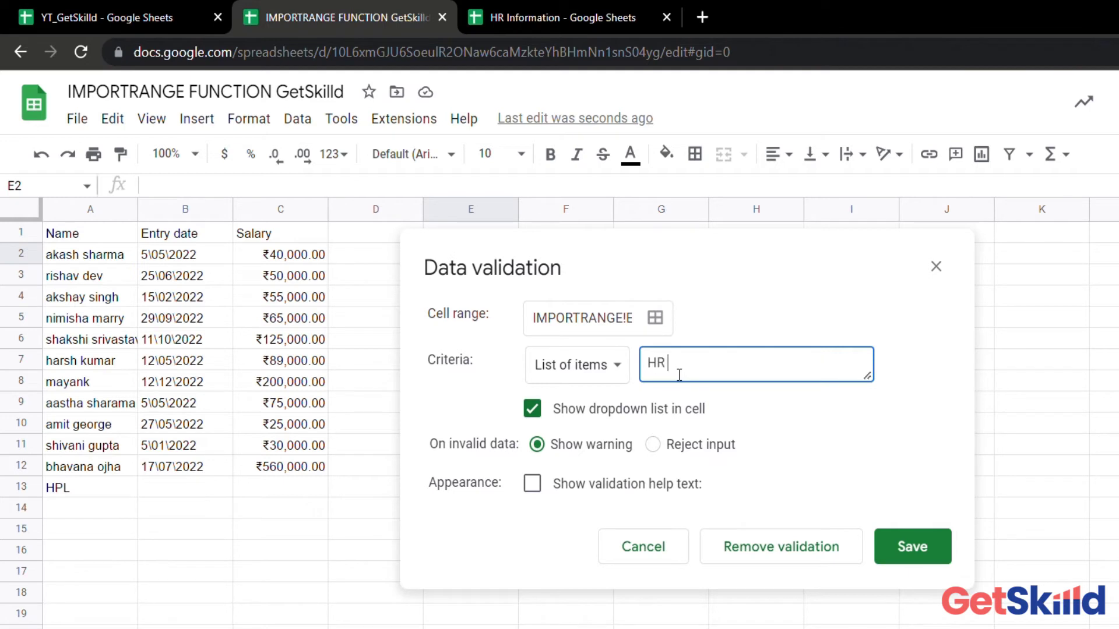
type("2020, HR 2022")
left_click(709, 446)
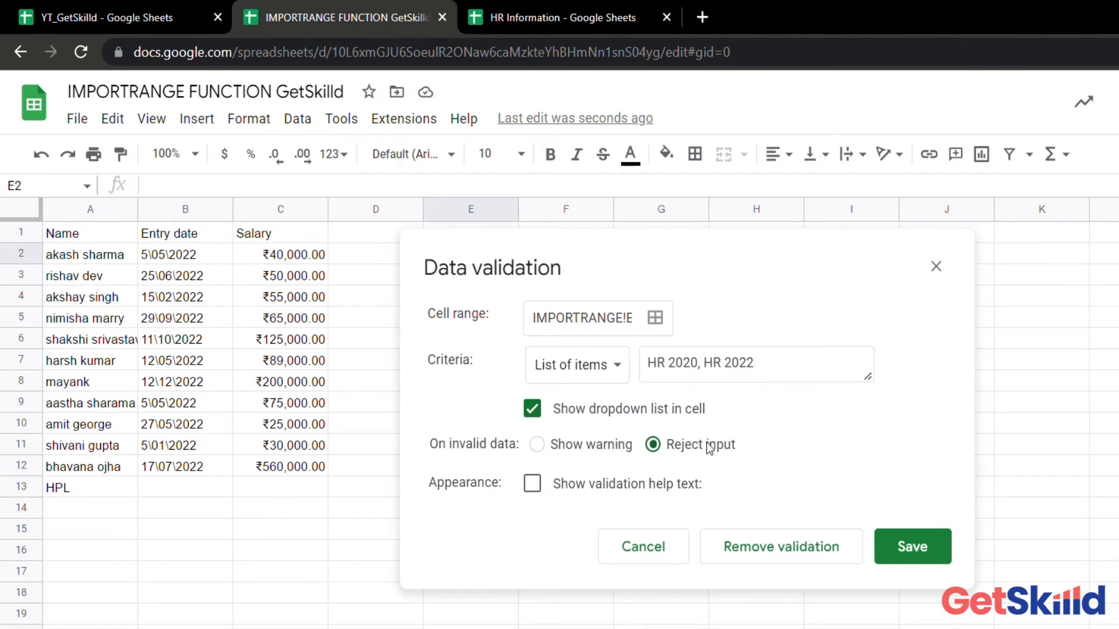
left_click(914, 562)
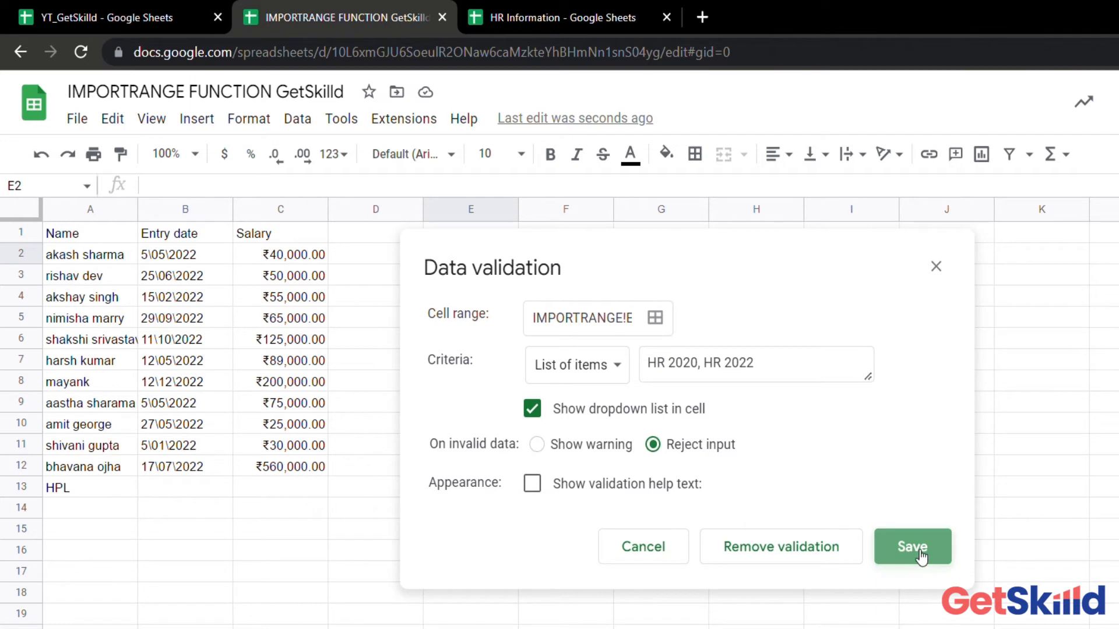
- Choose HR 2020 from the dropdown list in cell E2
left_click(501, 262)
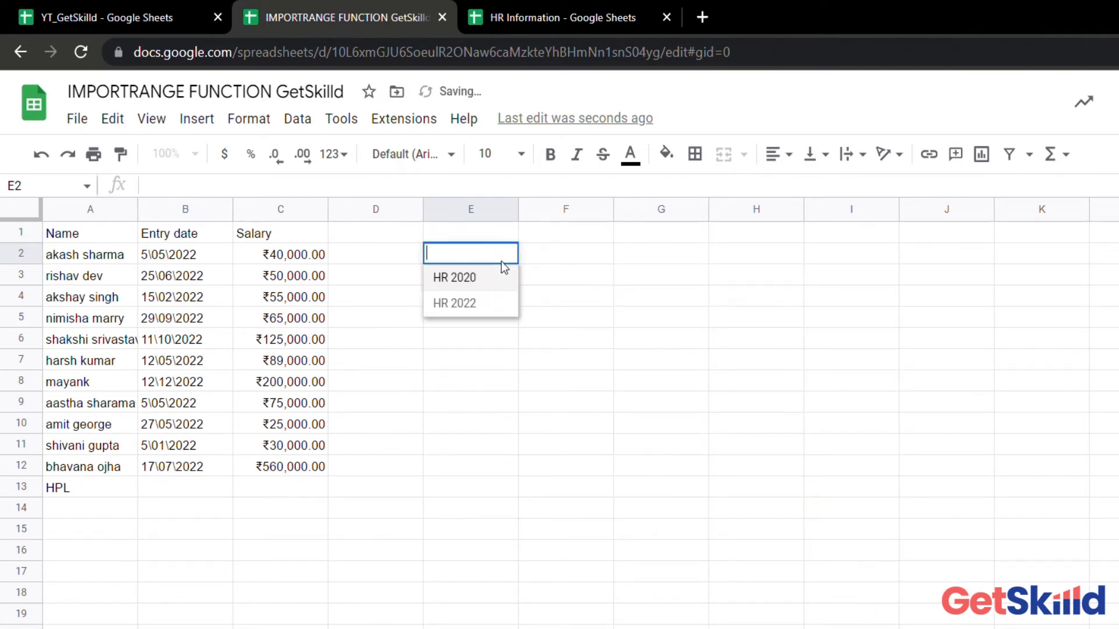
left_click(501, 262)
left_click(501, 261)
left_click(490, 276)
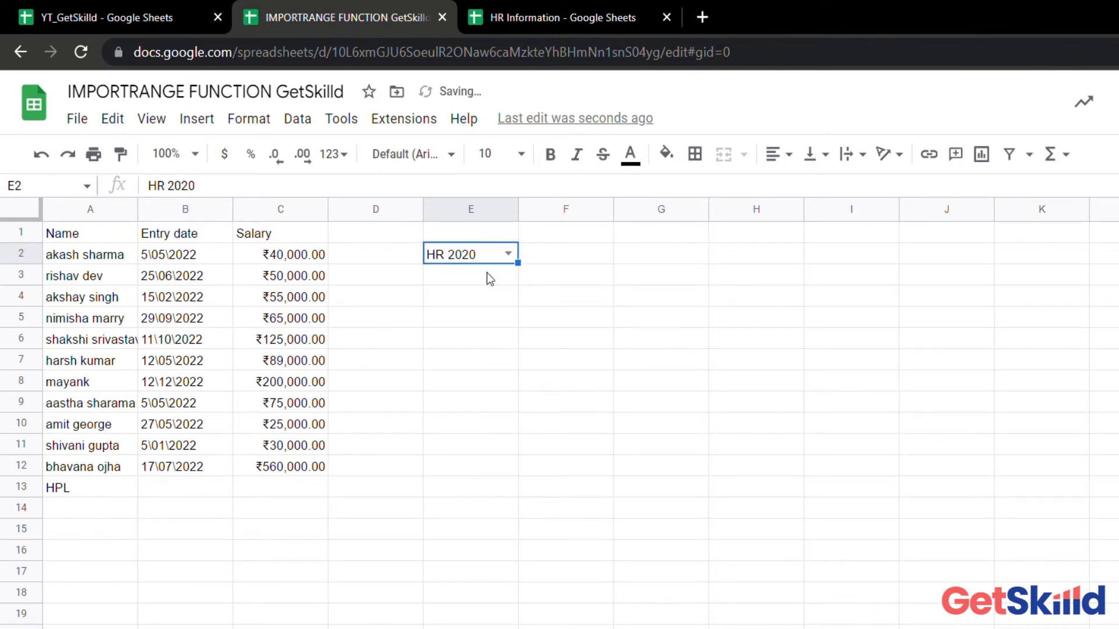
- Copy the source spreadsheet URL from the IMPORTRANGE formula in A1 and paste it into cell G2
left_click(110, 234)
double_click(109, 233)
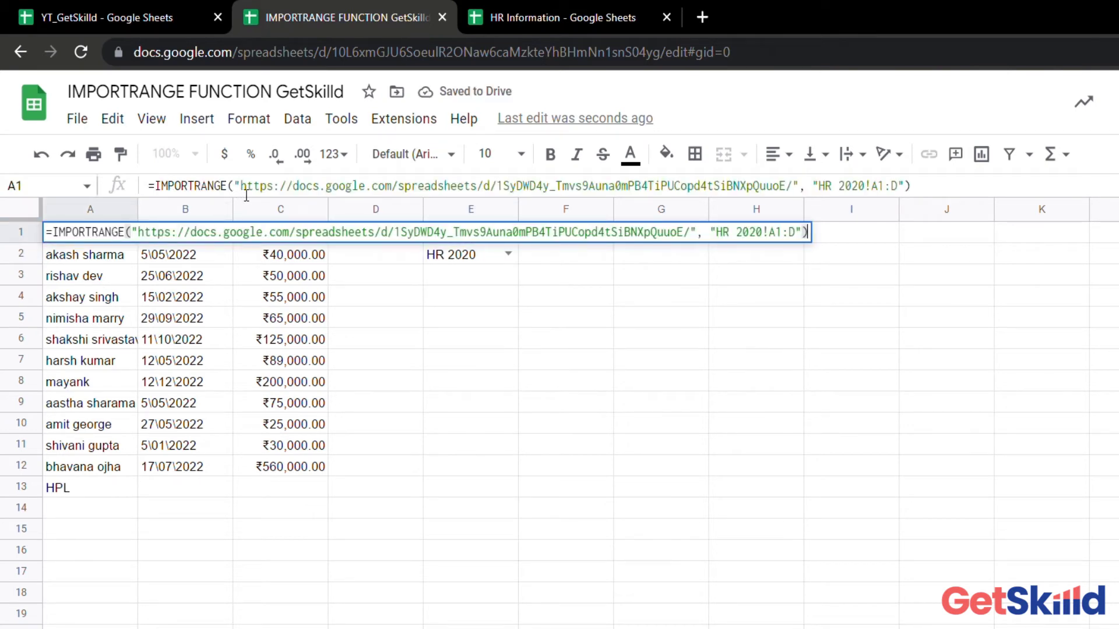
left_click_drag(242, 192, 802, 197)
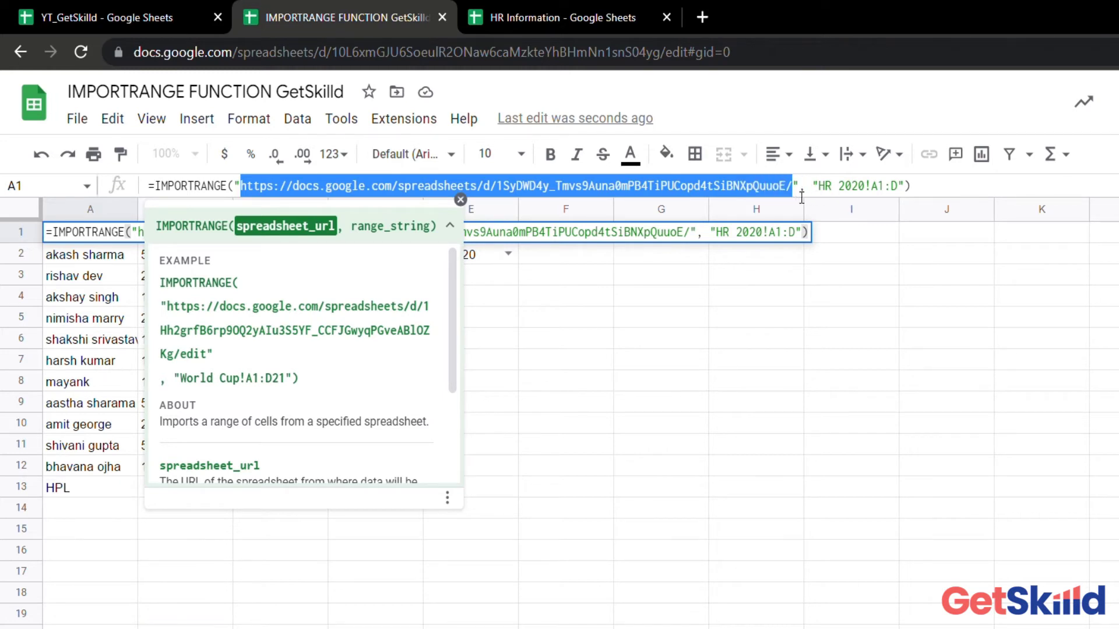
key("ctrl+c")
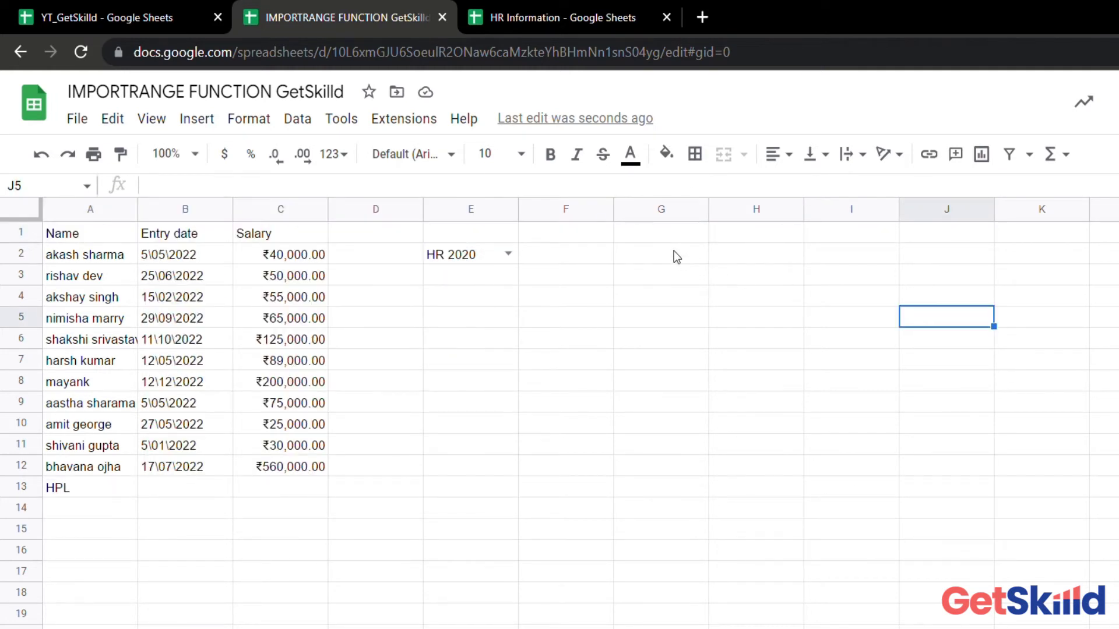
left_click(674, 243)
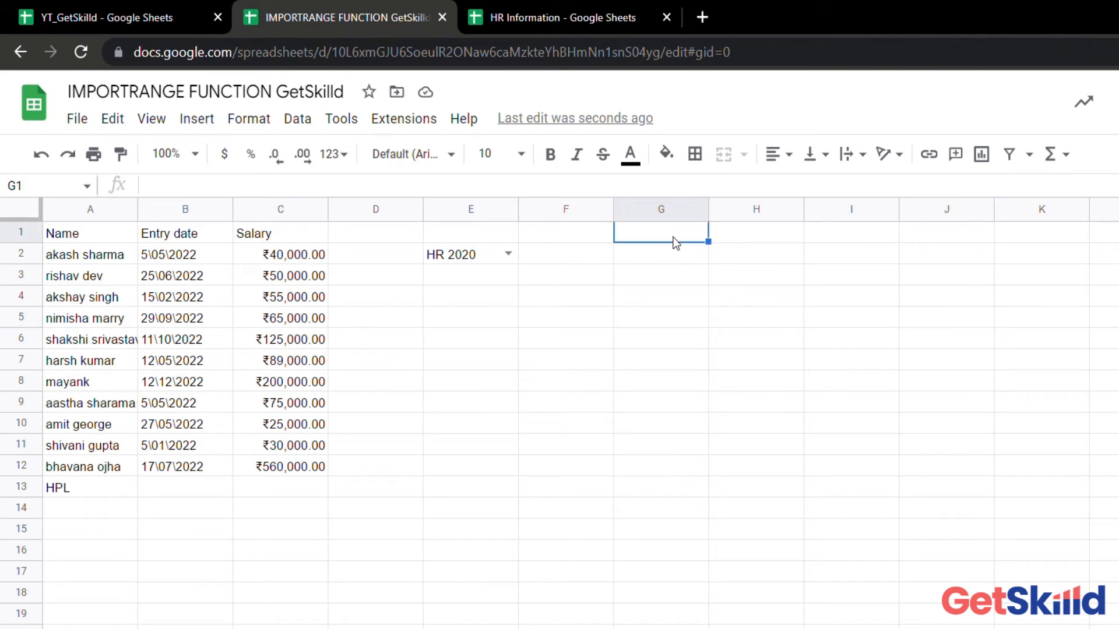
left_click(672, 257)
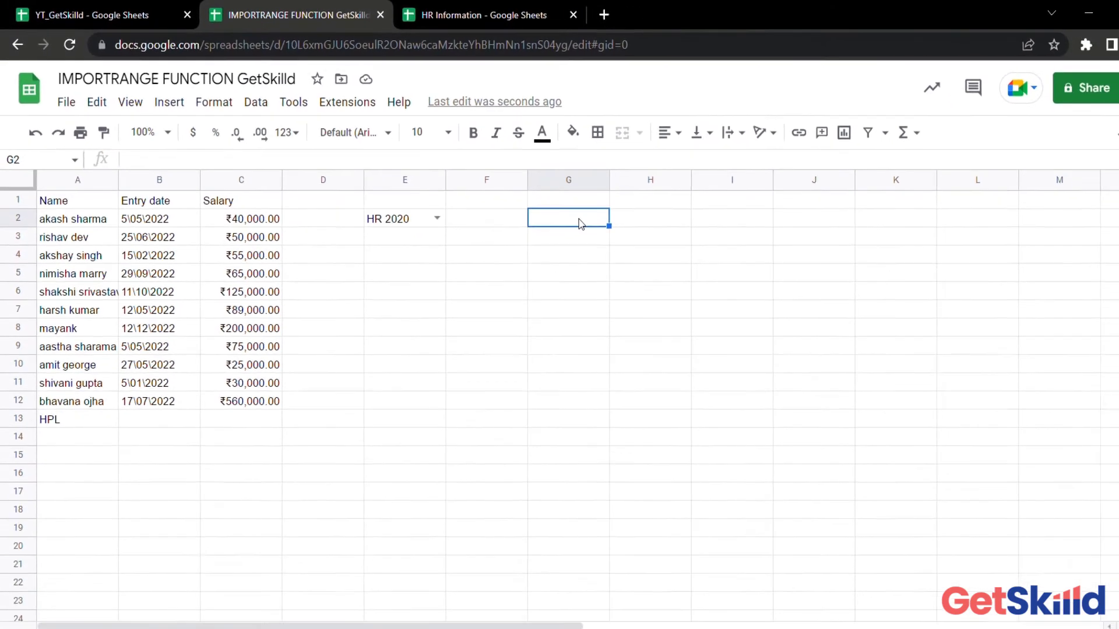
key("ctrl+v")
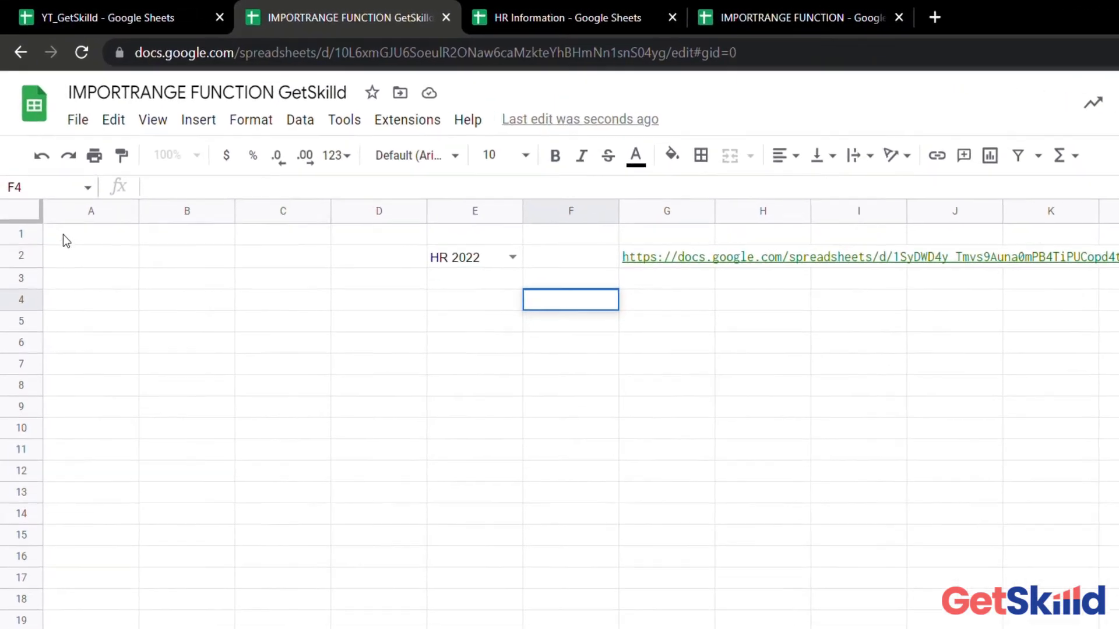
- Enter =IMPORTRANGE(G2,E2&"!A1:D") in cell A1 so the import uses the URL cell and the sheet chosen in E2
left_click(67, 238)
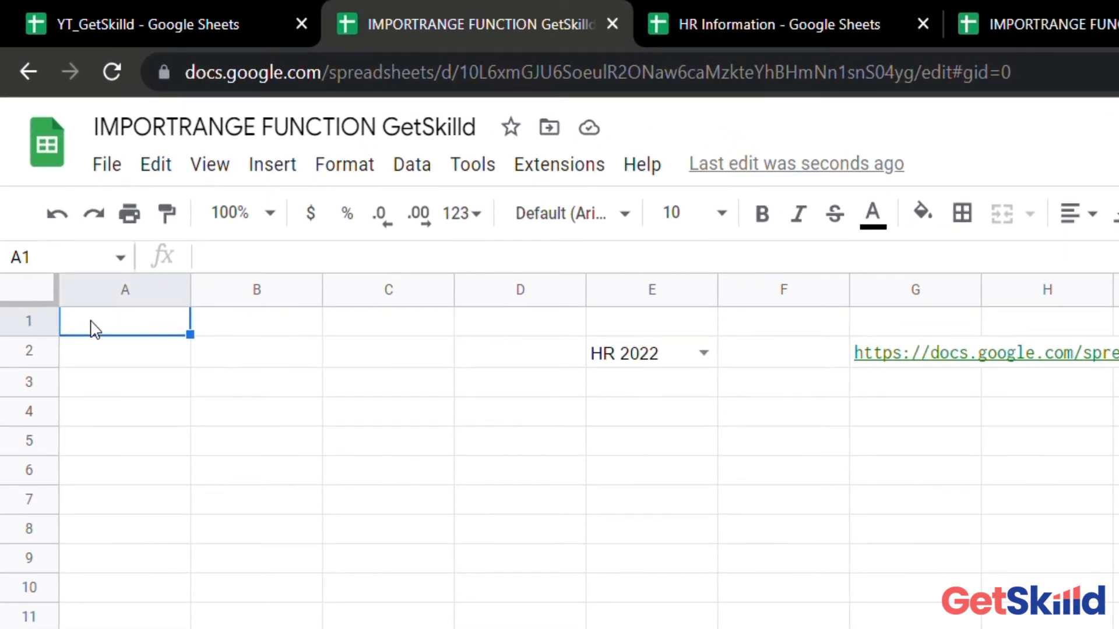
type("=")
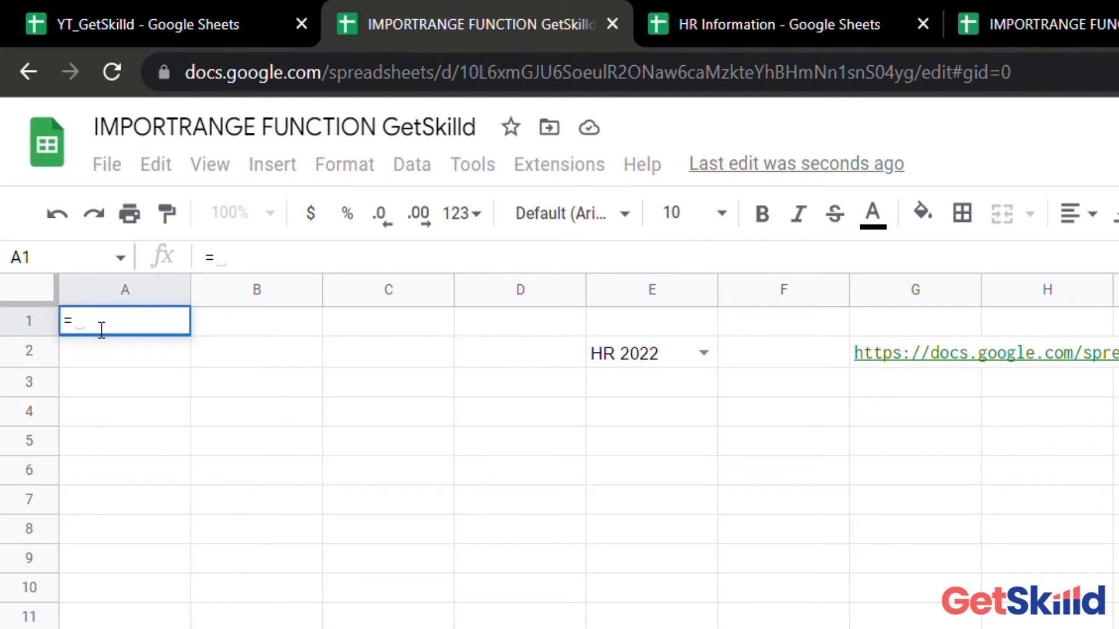
type("IMPO")
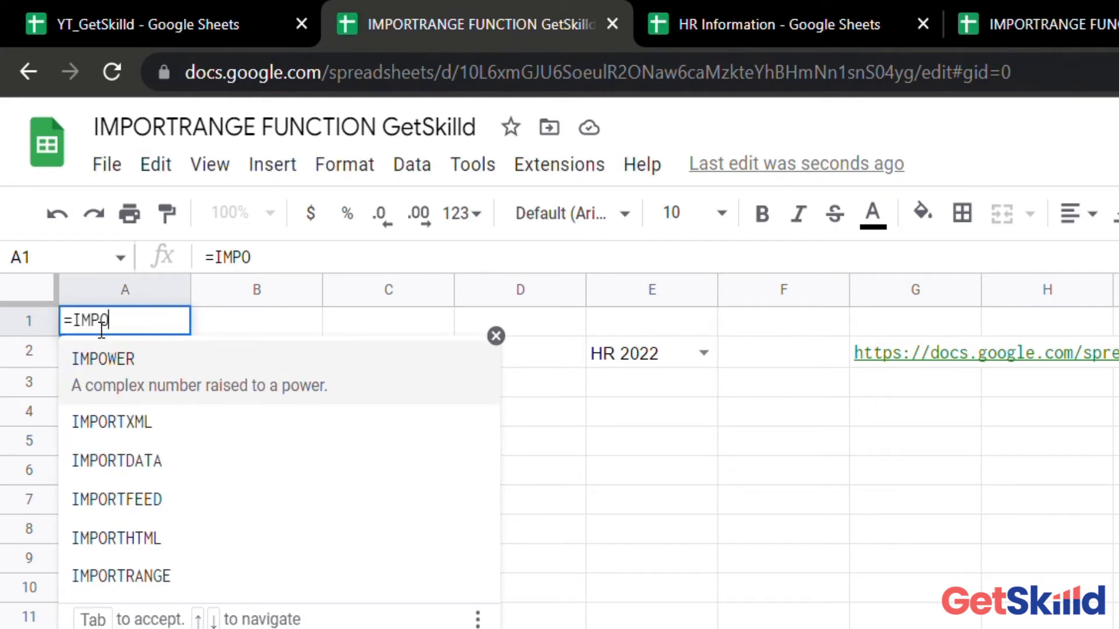
left_click(108, 575)
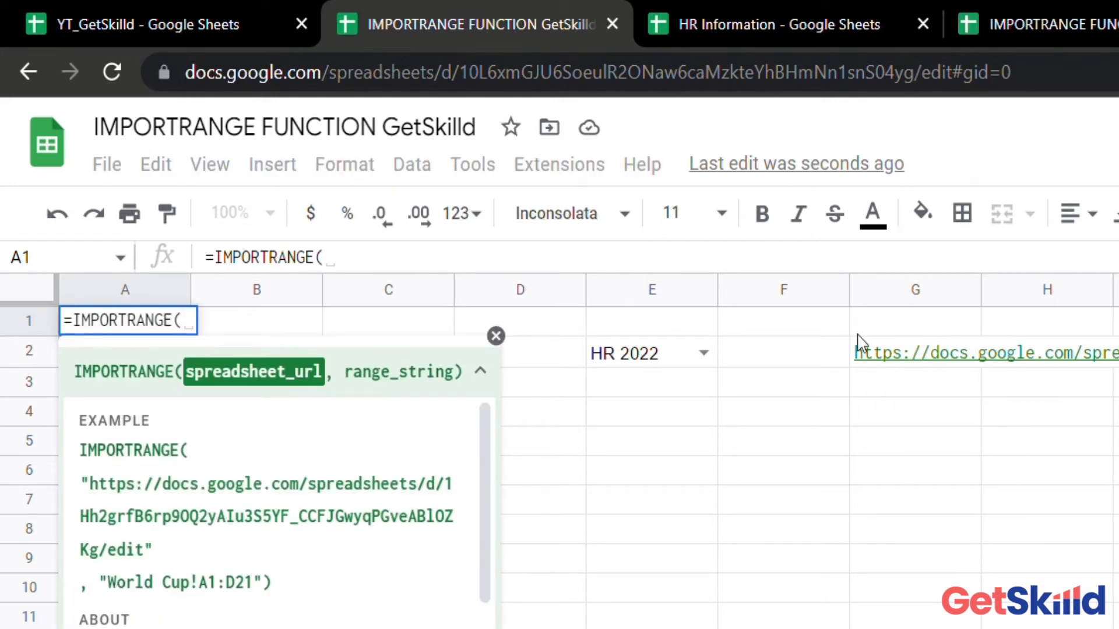
left_click(861, 354)
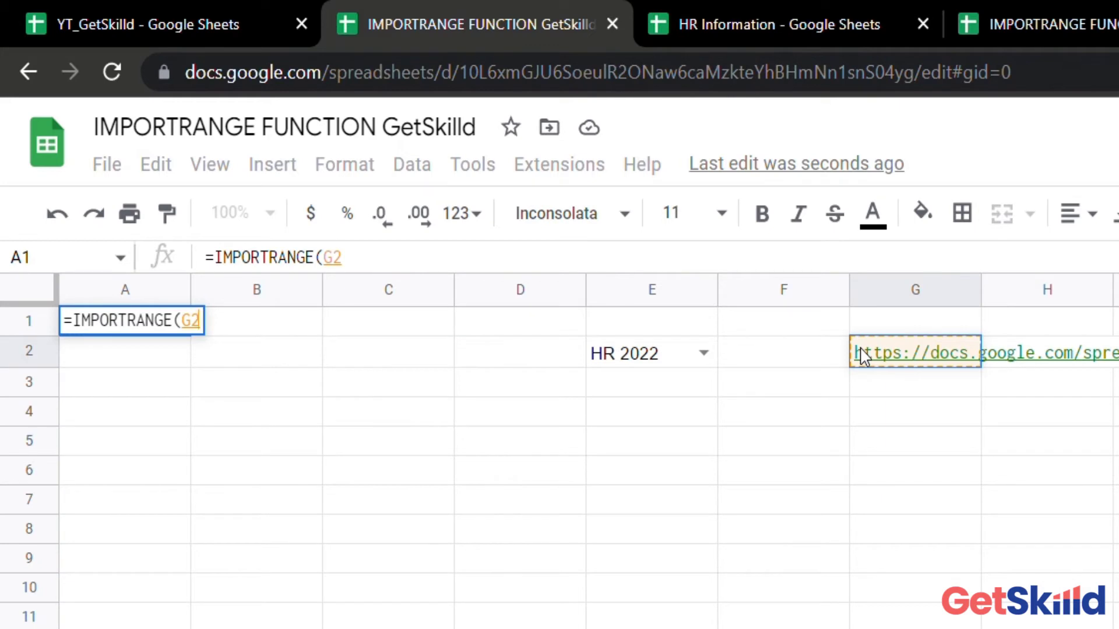
type(",")
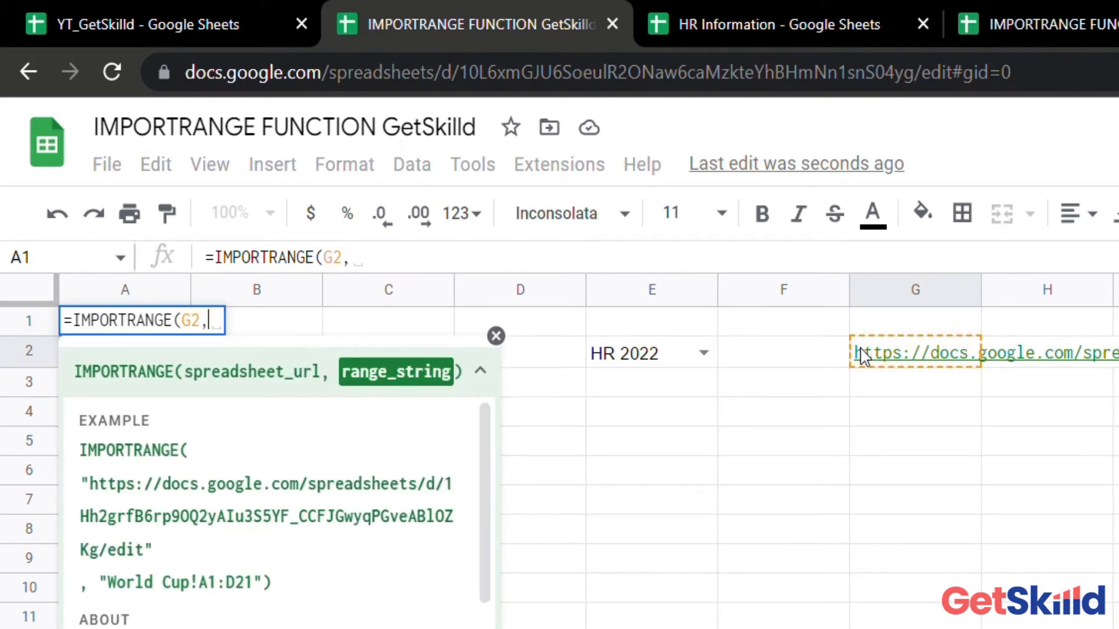
left_click(616, 364)
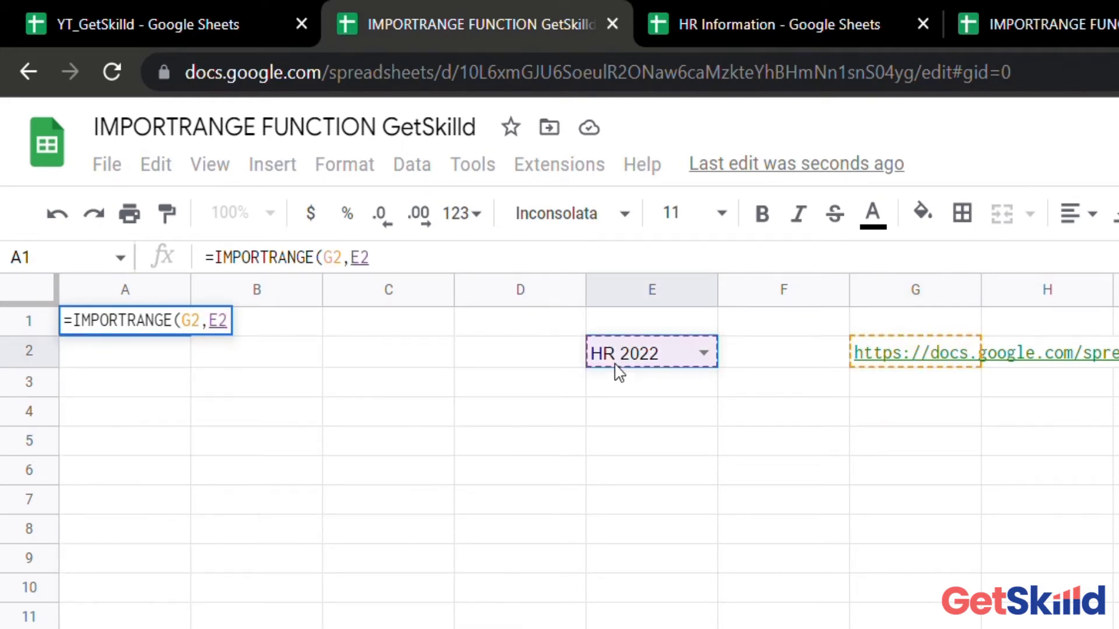
type("&")
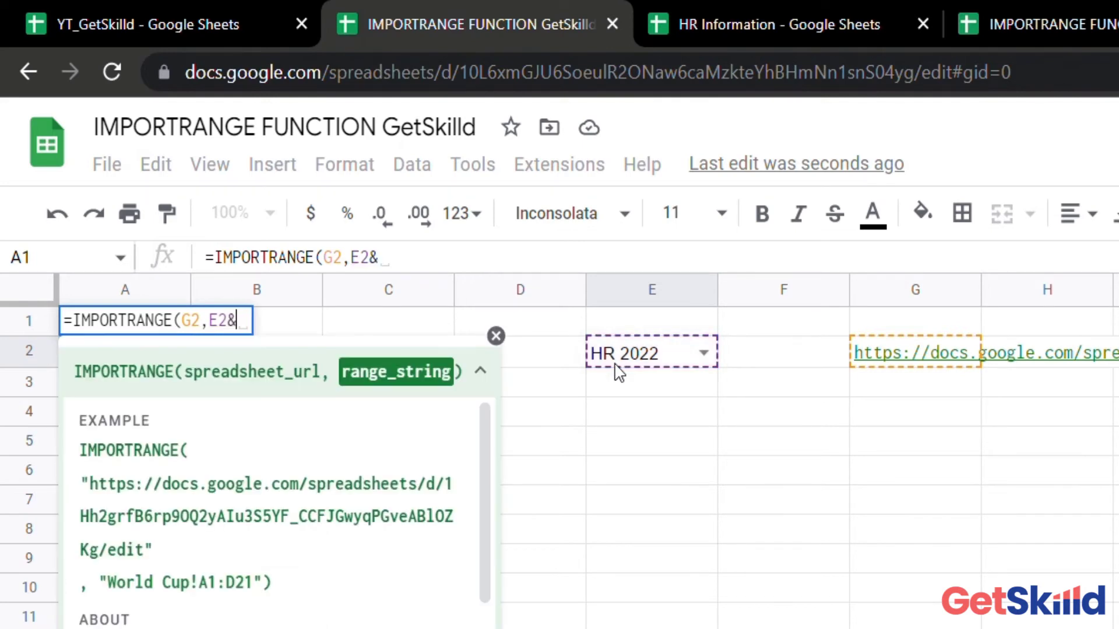
type("\"")
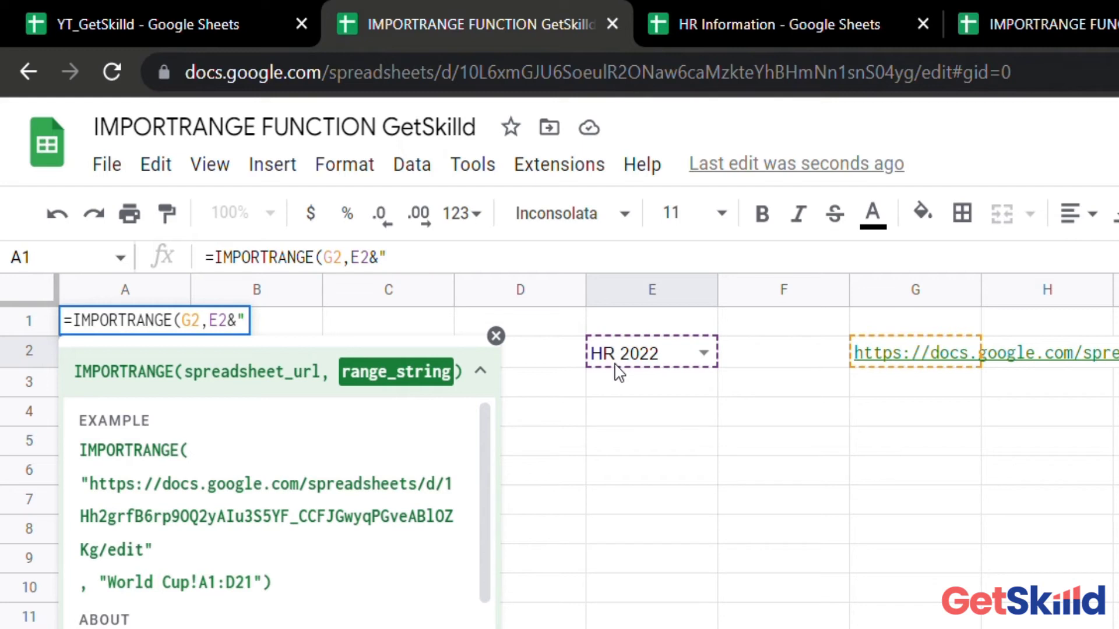
type("!A1")
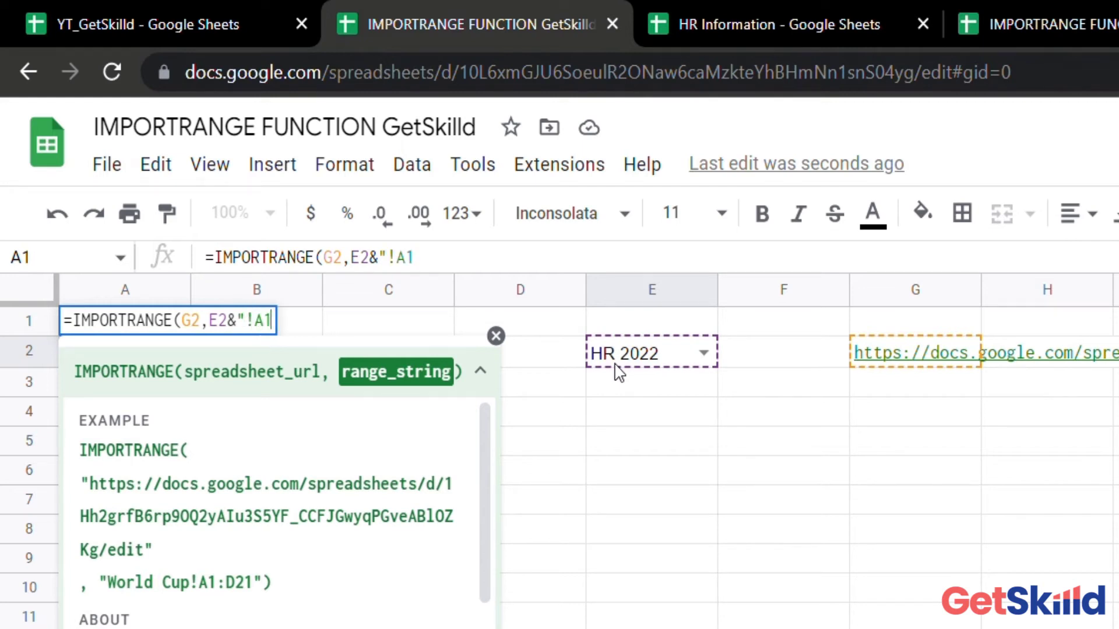
type(":D")
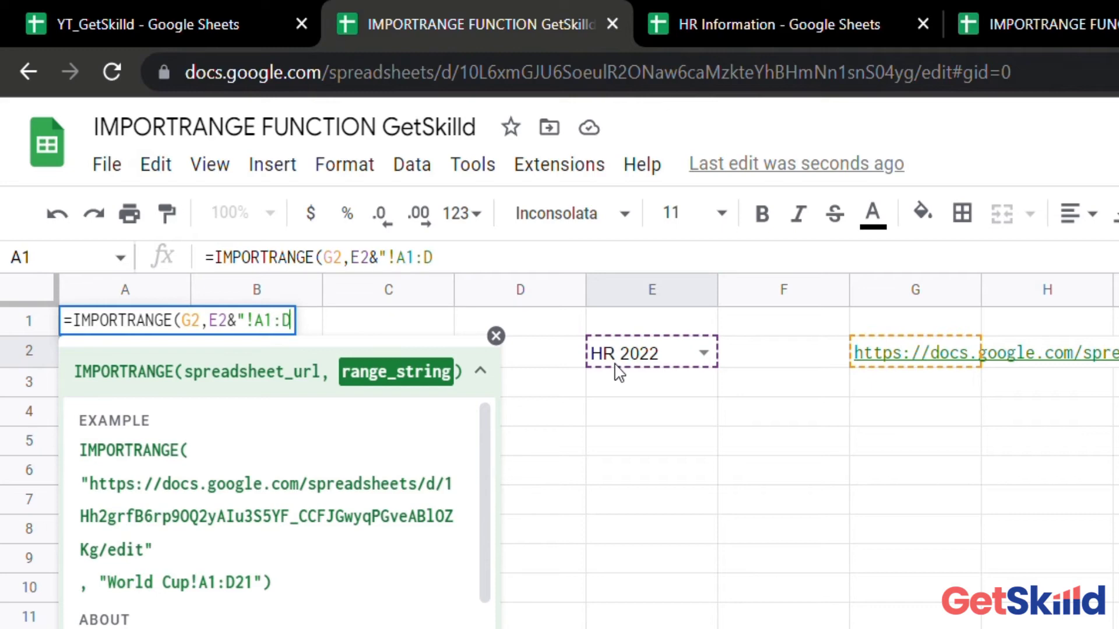
type("\")")
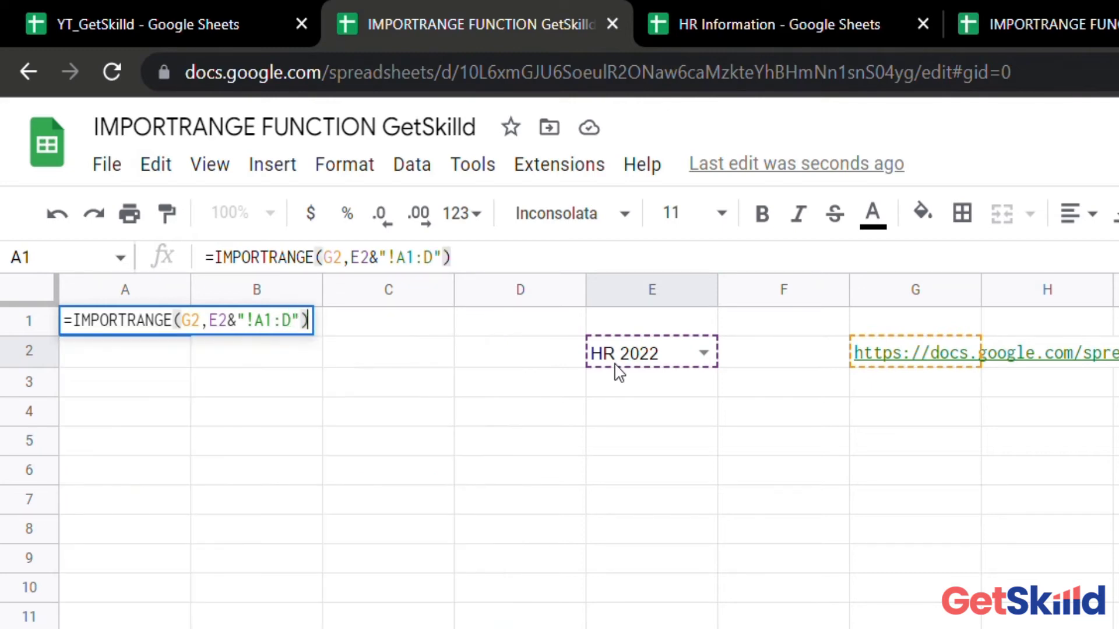
key("Return")
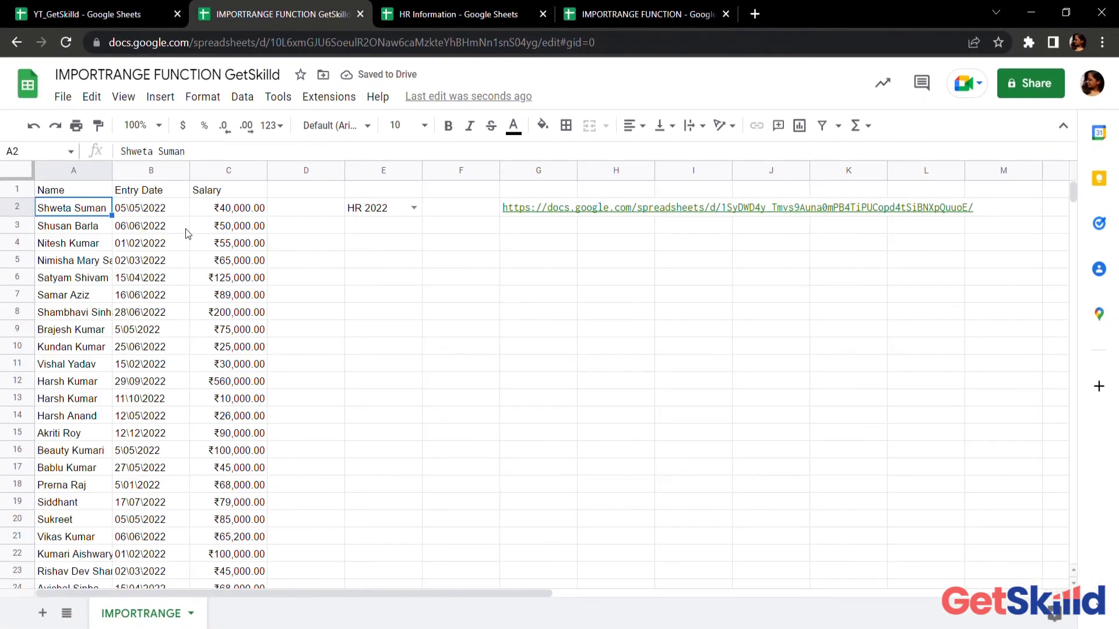
- Look through the imported HR 2022 rows and switch the dropdown in E2 to HR 2020
scroll(143, 340, "down", 5)
scroll(149, 342, "up", 5)
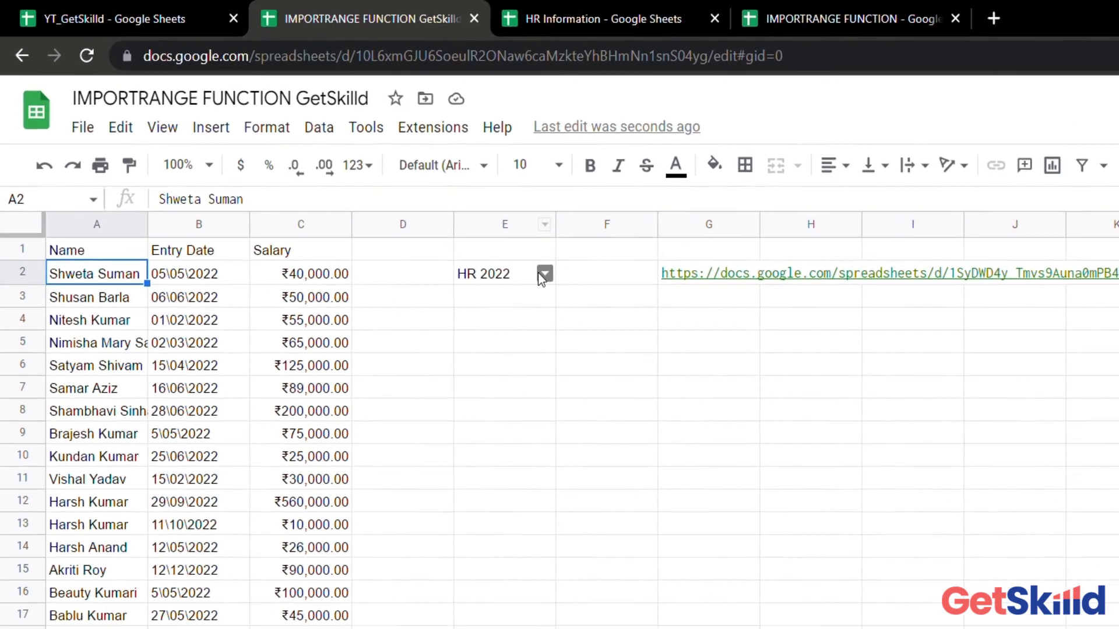
left_click(544, 274)
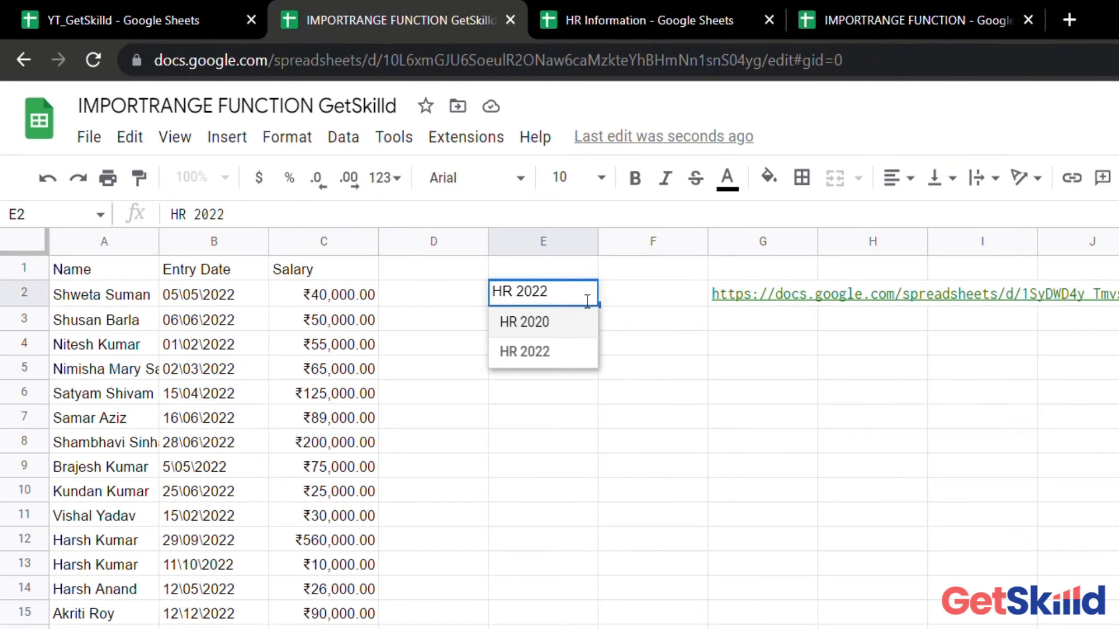
left_click(521, 308)
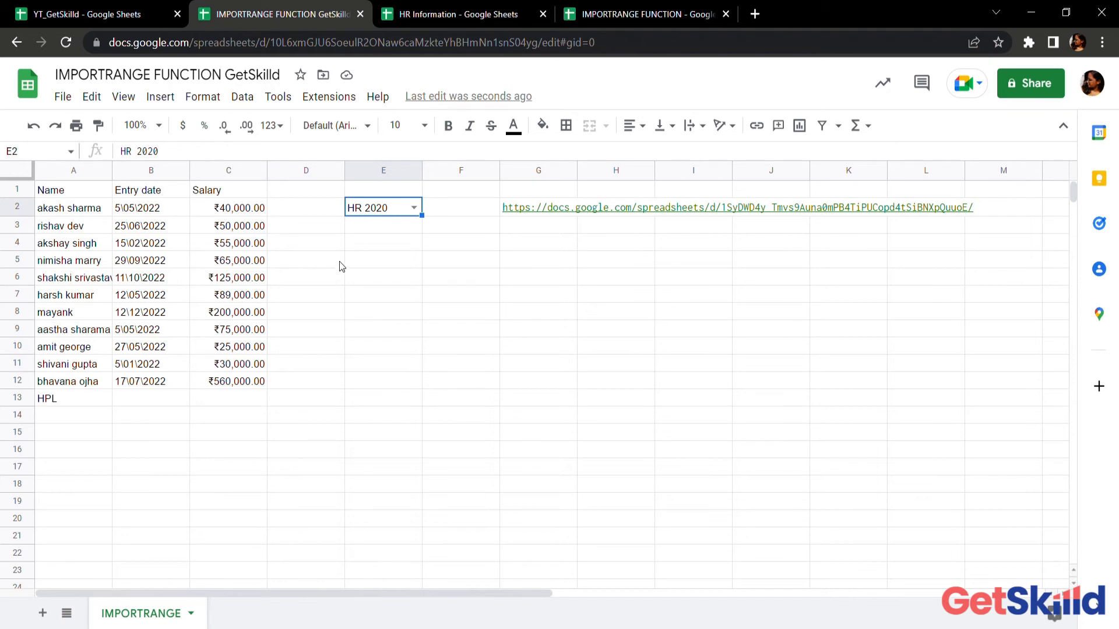
- Enter =IMPORTRANGE(G2,E2&"!A1:D20") in cell F4 to import a limited range from the selected sheet
left_click(447, 243)
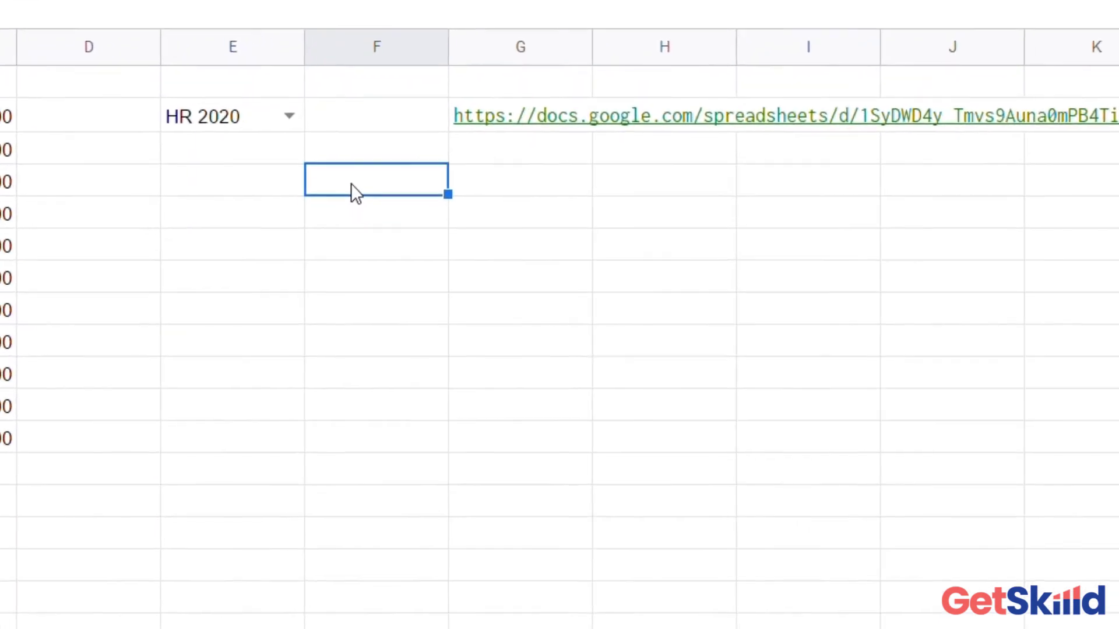
type("=IMP")
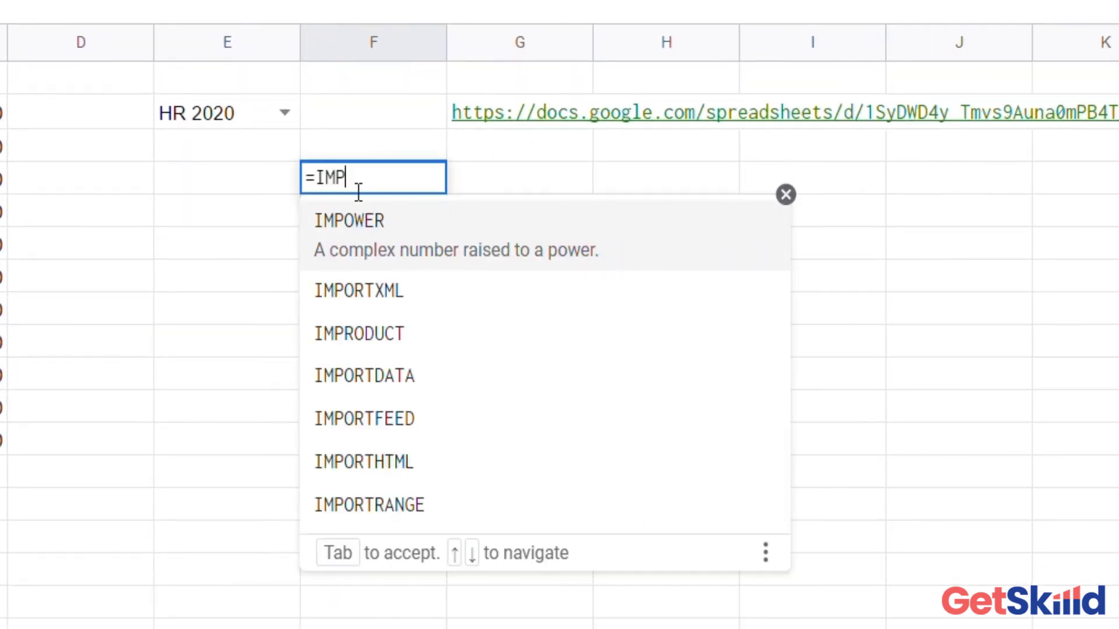
left_click(341, 506)
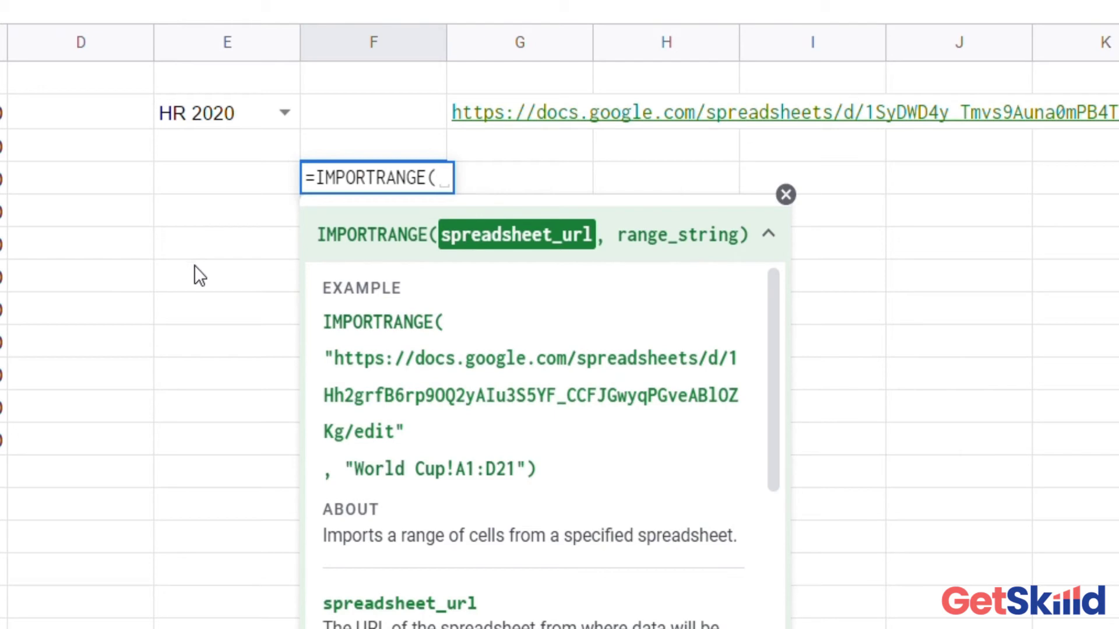
left_click(507, 114)
type(",")
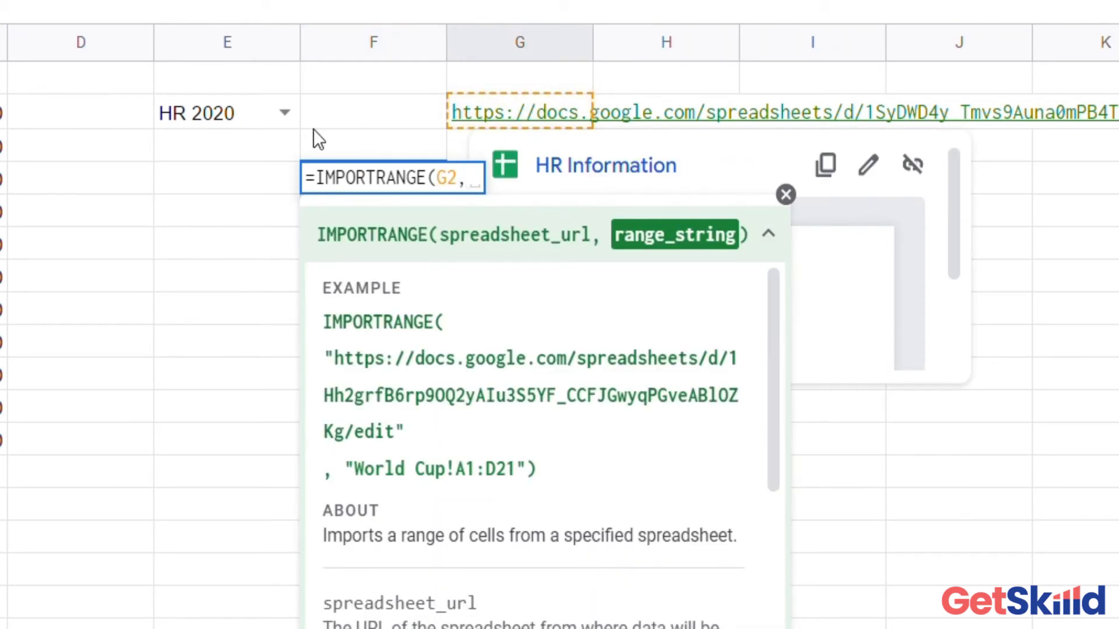
left_click(243, 109)
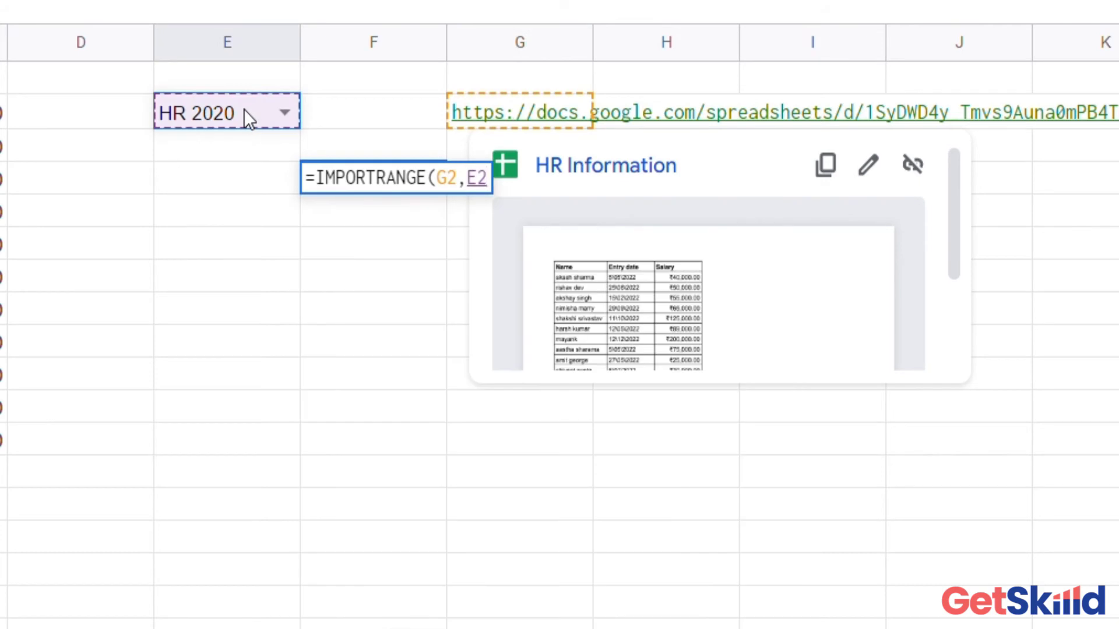
type("&")
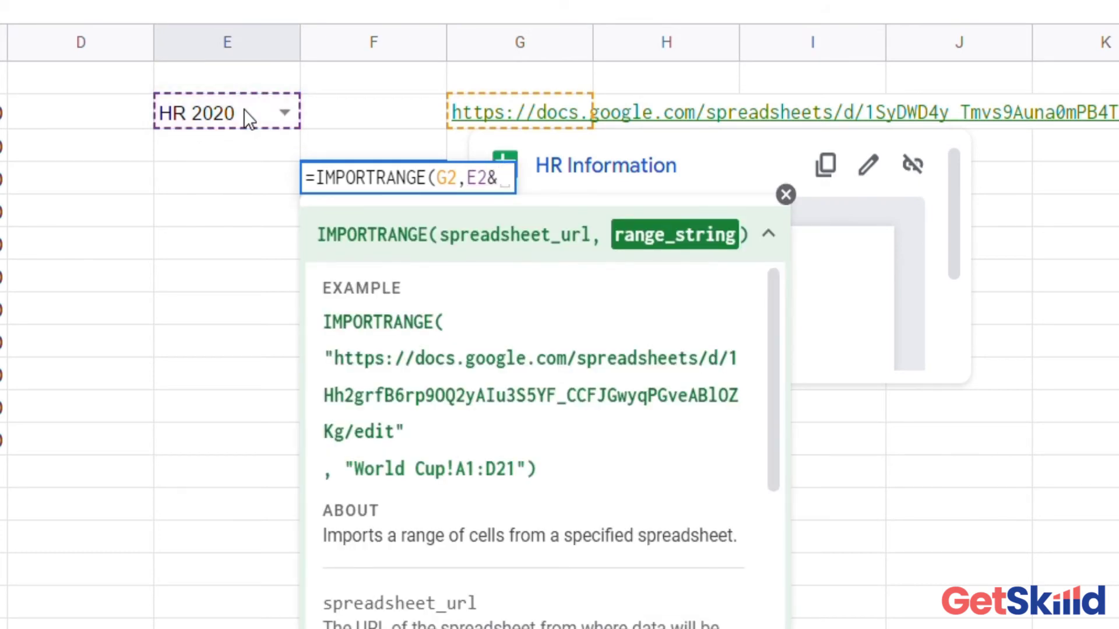
type("\"!A1")
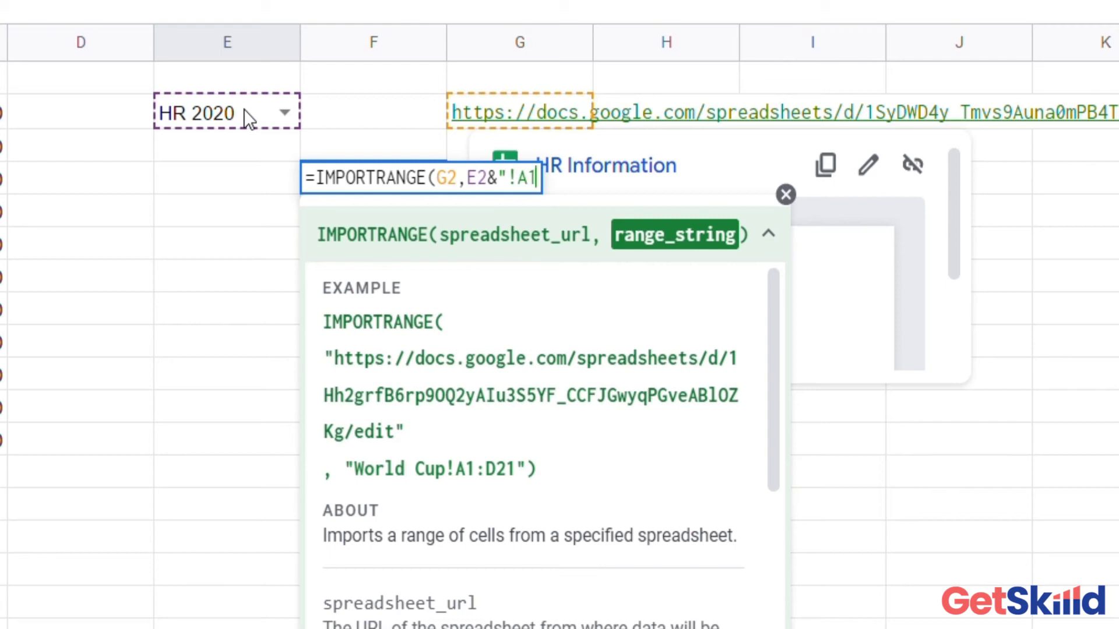
type(":D")
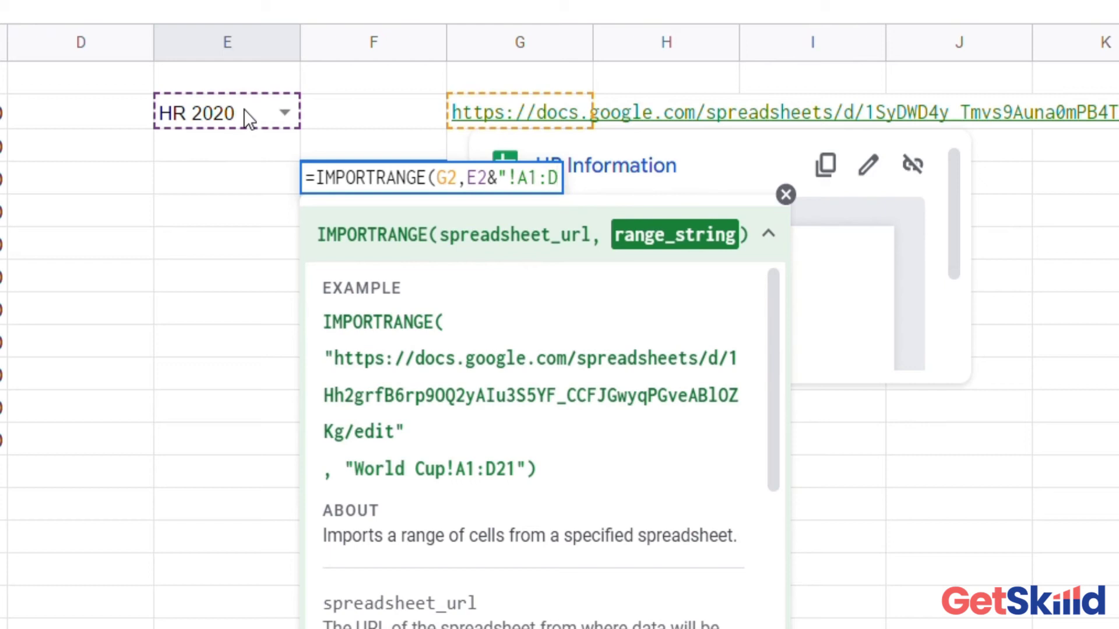
type("20")
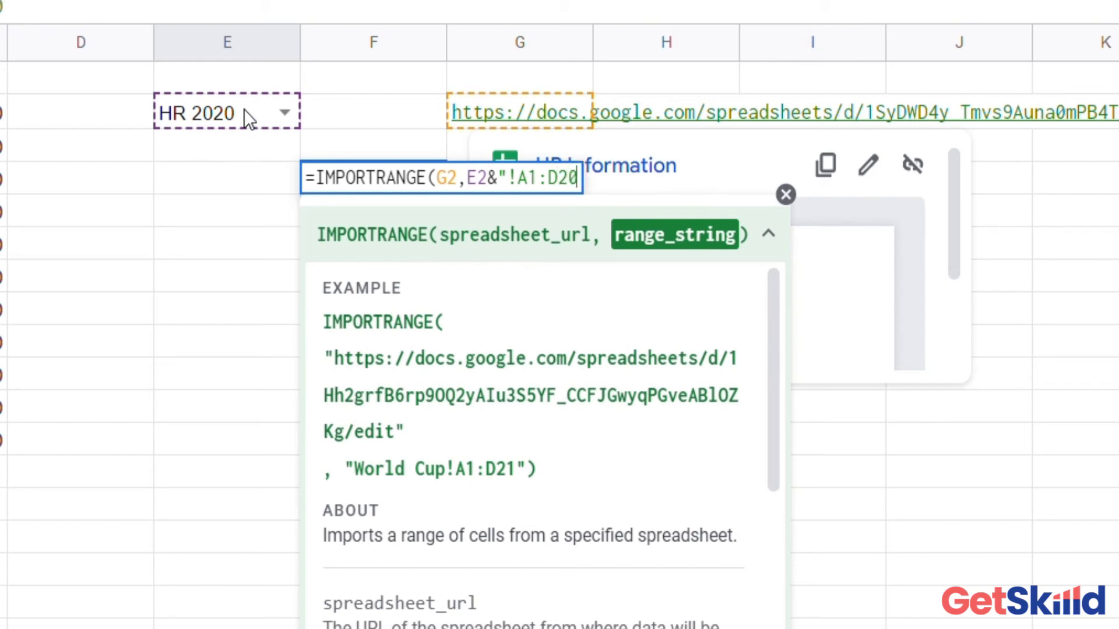
type("\")")
key("Return")
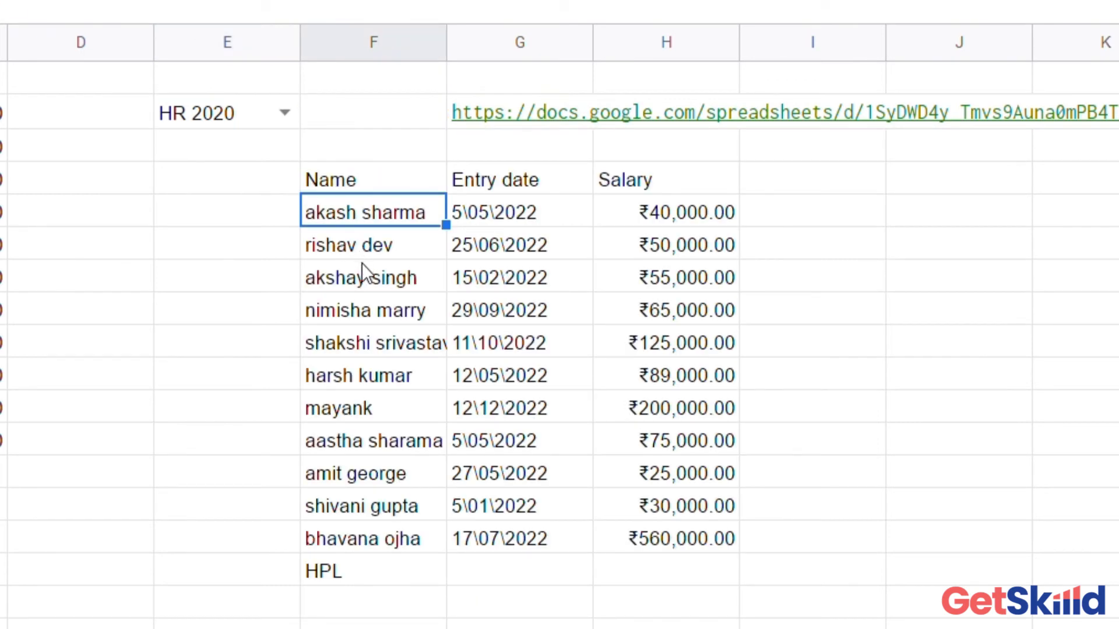
- Append a second copy of the IMPORTRANGE call to the formula in F4, separated by a semicolon
left_click(348, 181)
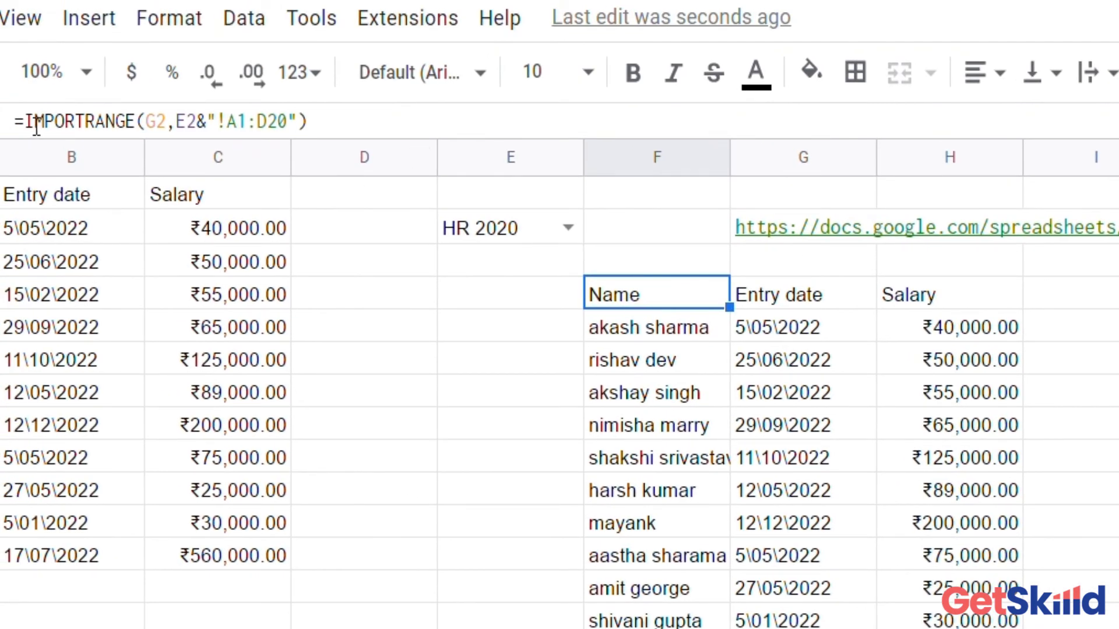
left_click_drag(25, 120, 324, 100)
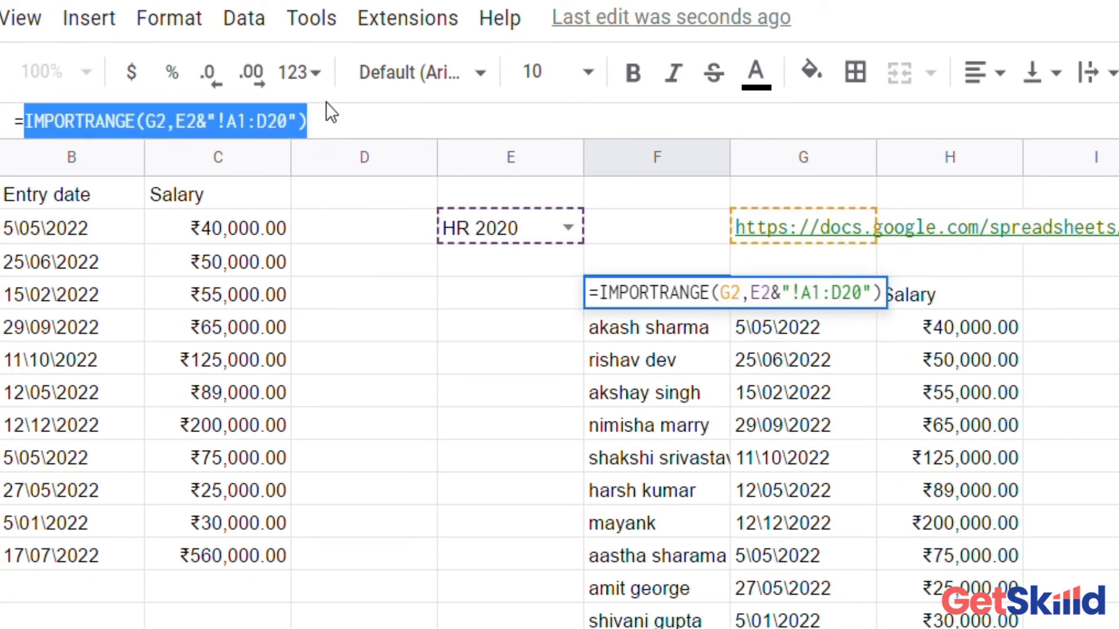
key("ctrl+c")
left_click(337, 124)
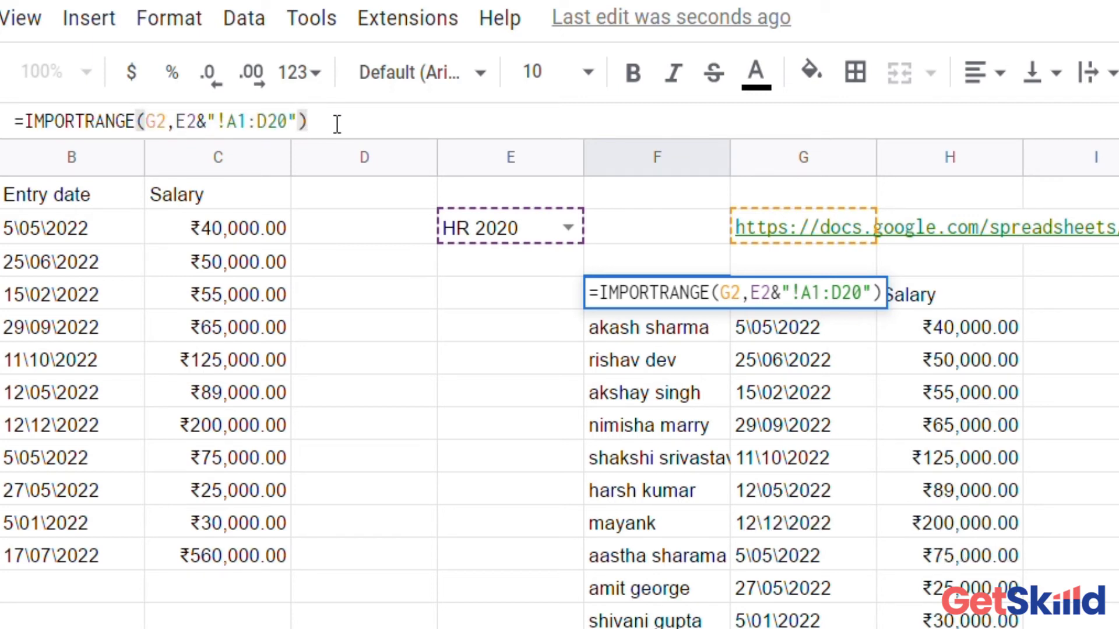
type(":")
key("BackSpace")
type(";")
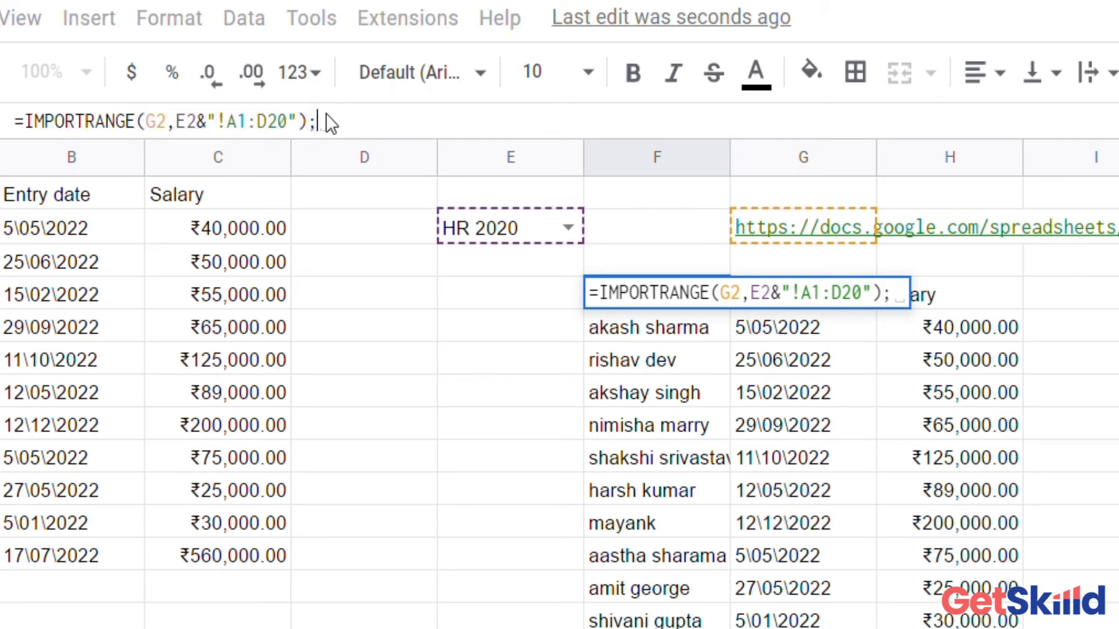
key("ctrl+v")
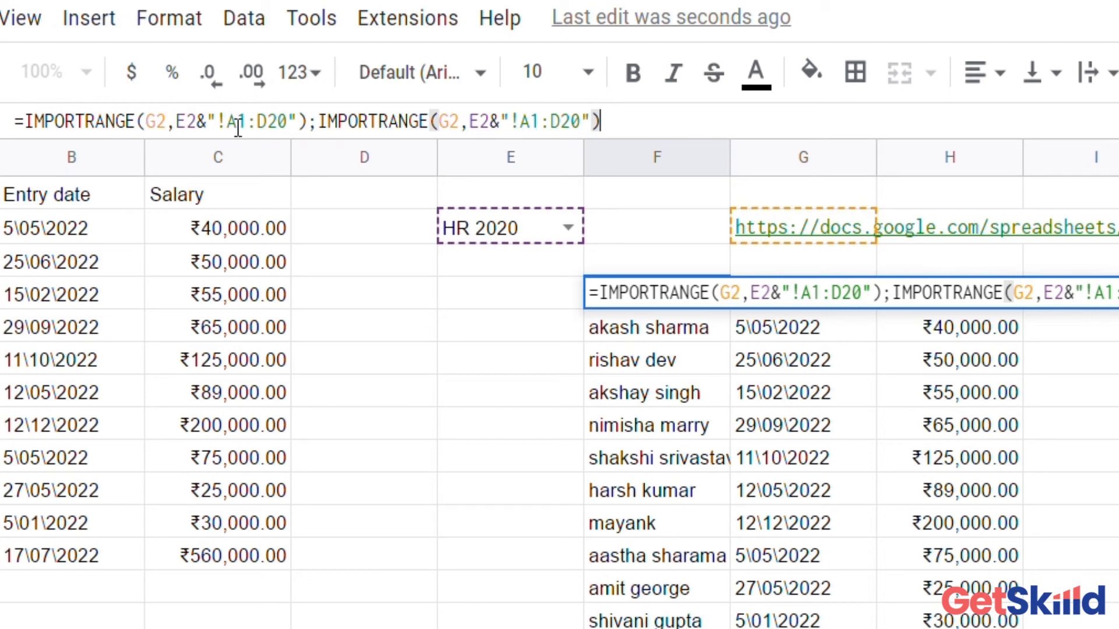
- Replace the range argument of the first IMPORTRANGE in F4 with the fixed reference "HR 2020!A1:D20"
left_click(197, 128)
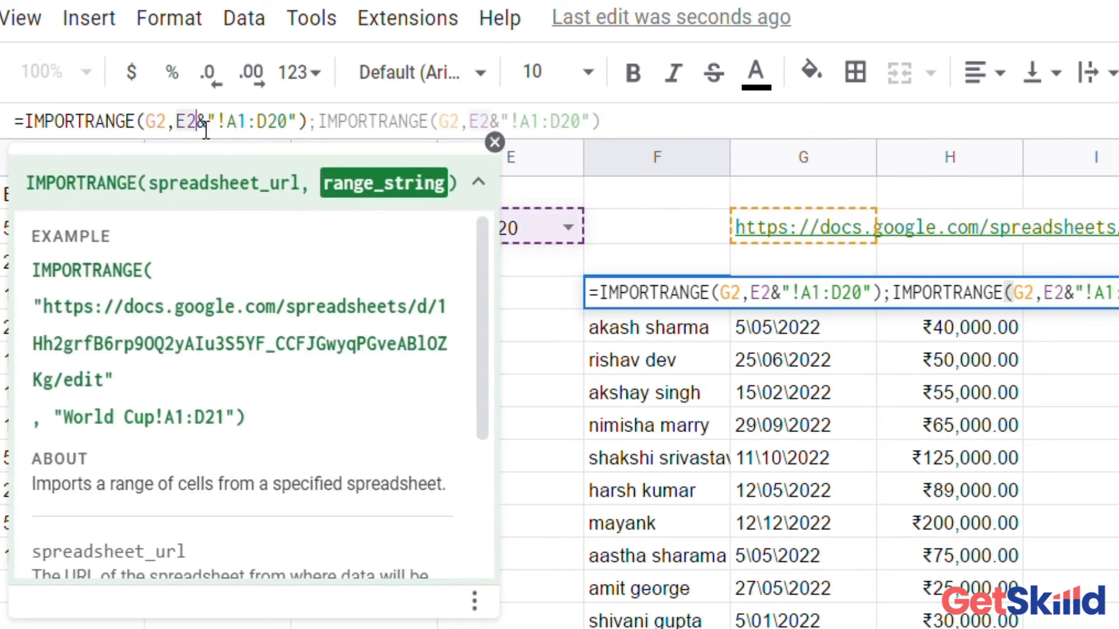
key("BackSpace")
key("BackSpace")
type("HR")
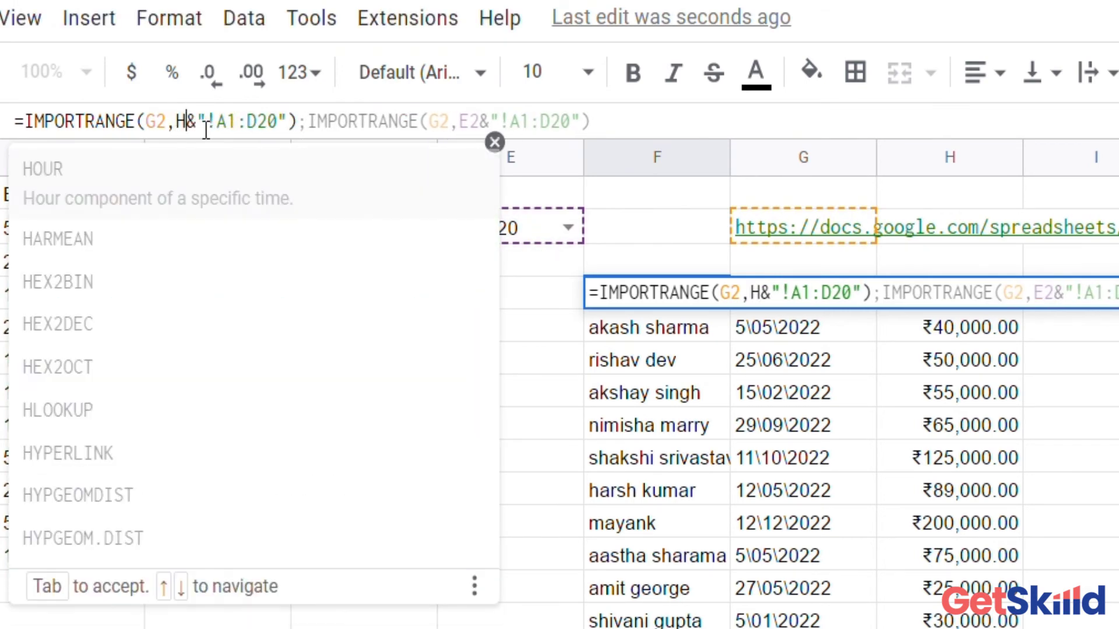
type(" 2020")
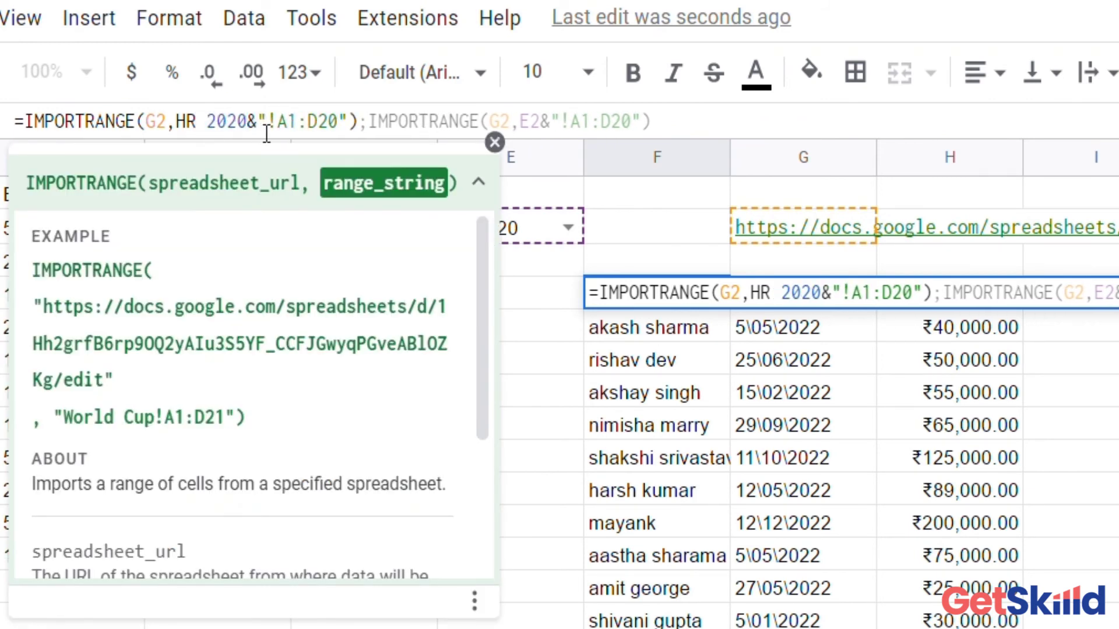
key("Right")
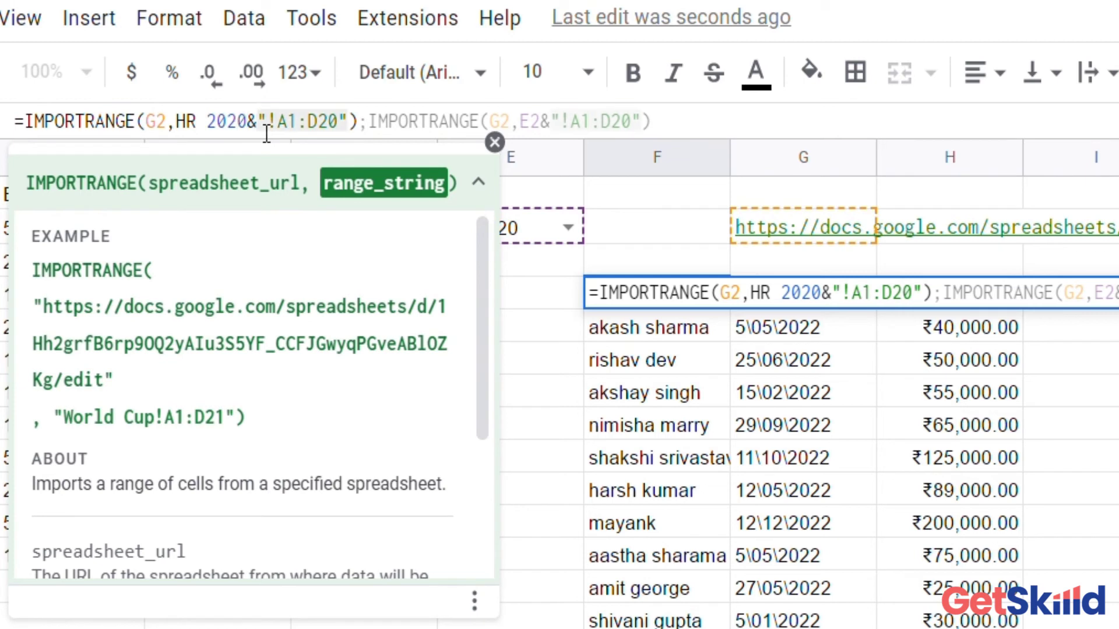
key("BackSpace")
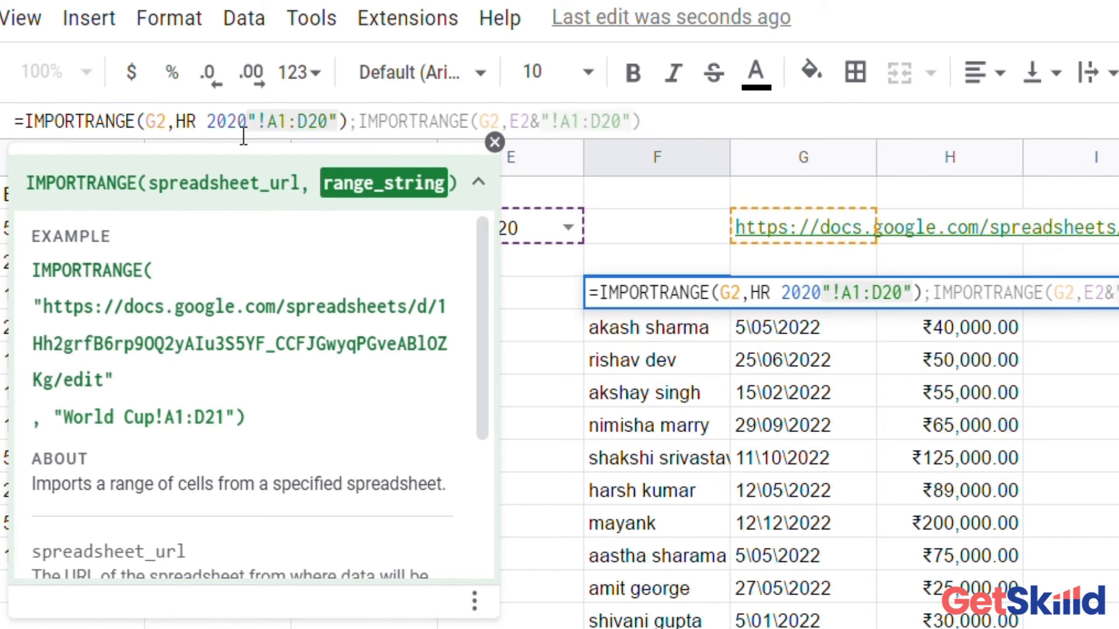
key("BackSpace")
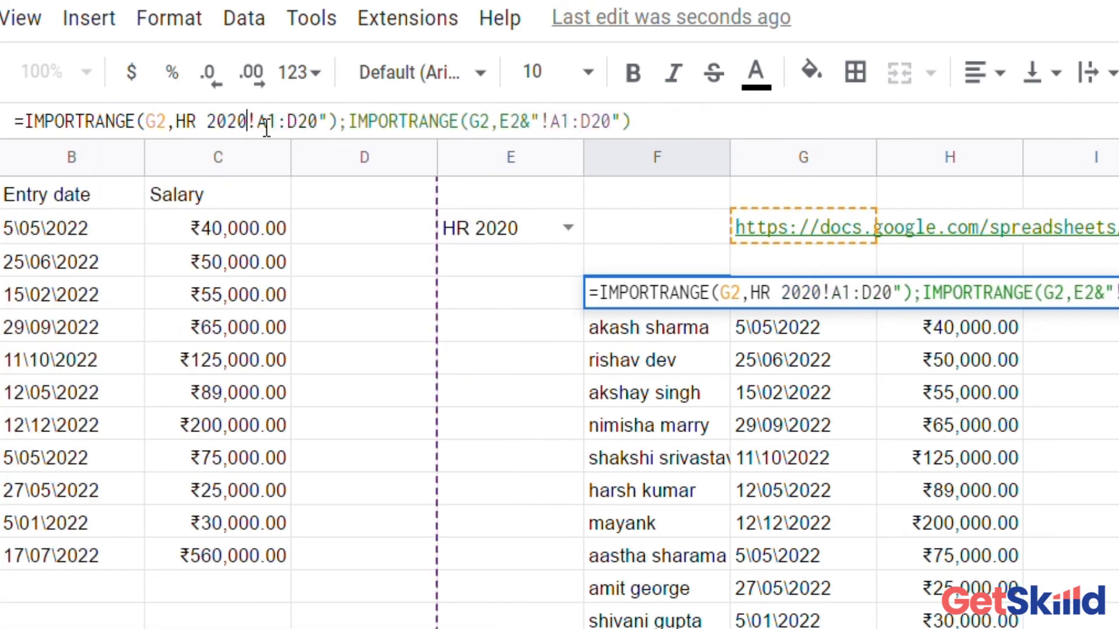
left_click(181, 129)
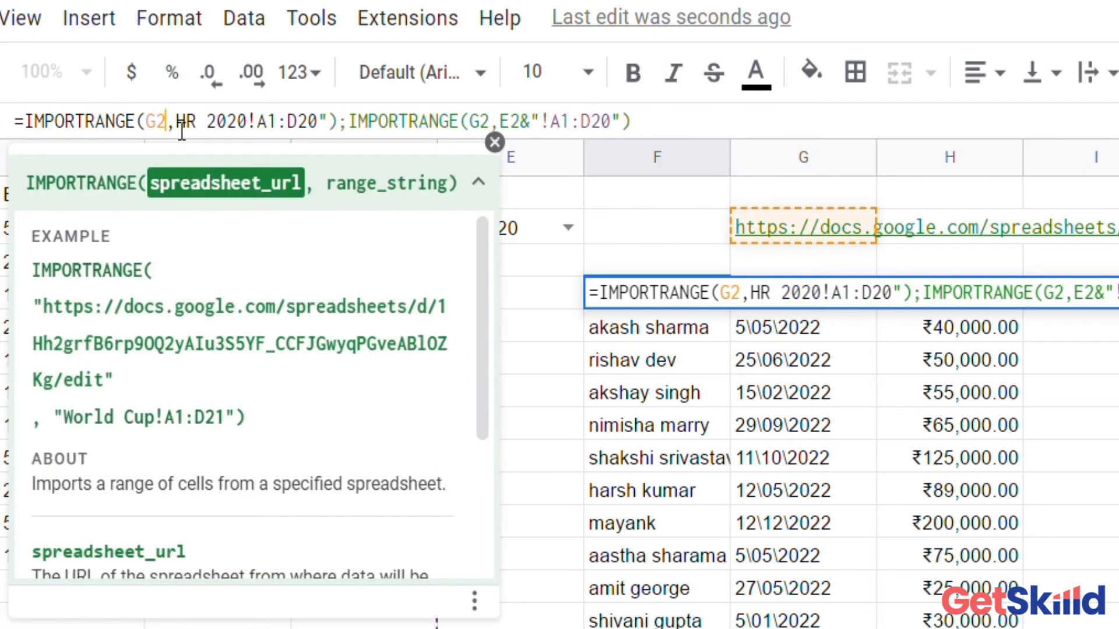
key("Right")
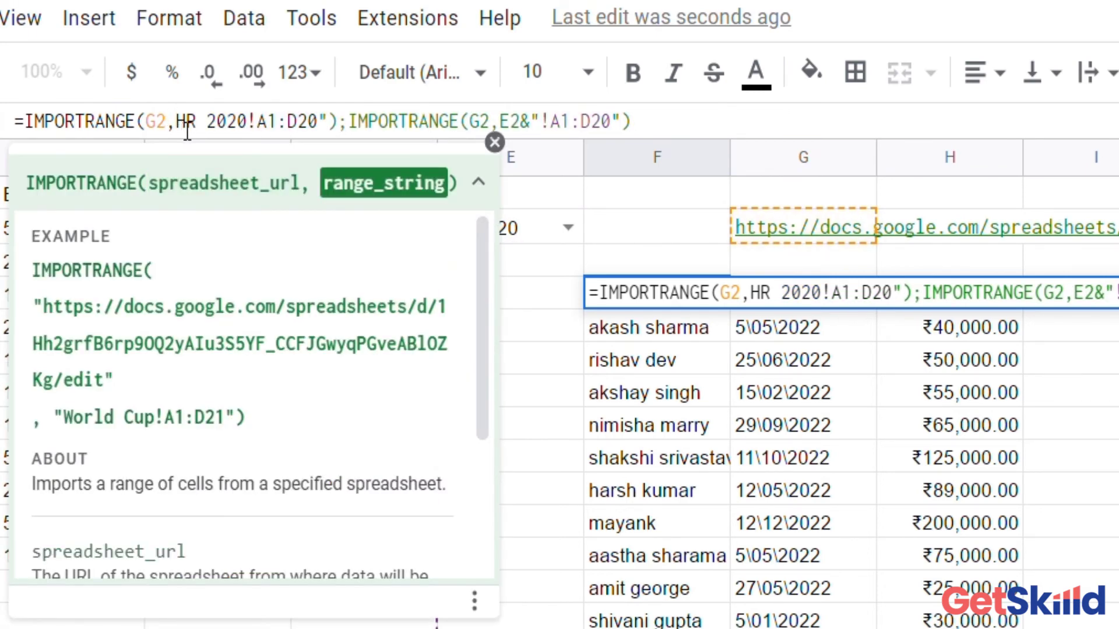
type("\"")
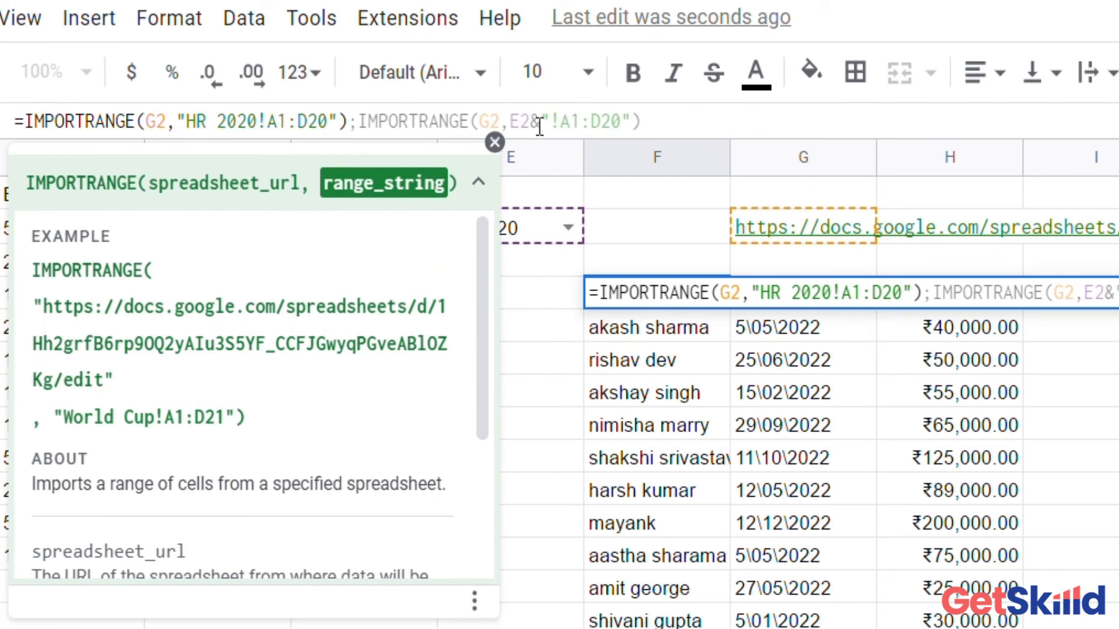
- Replace the second IMPORTRANGE's range argument in F4 with "HR 2022!A1:D20" and enter the formula
key("BackSpace")
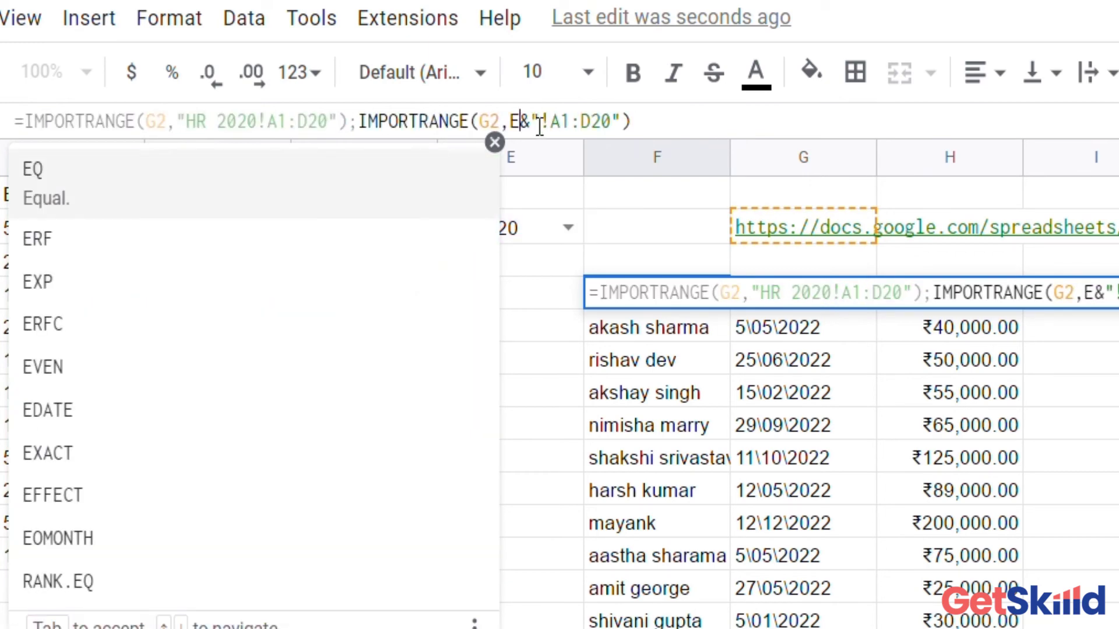
key("BackSpace")
type("HR")
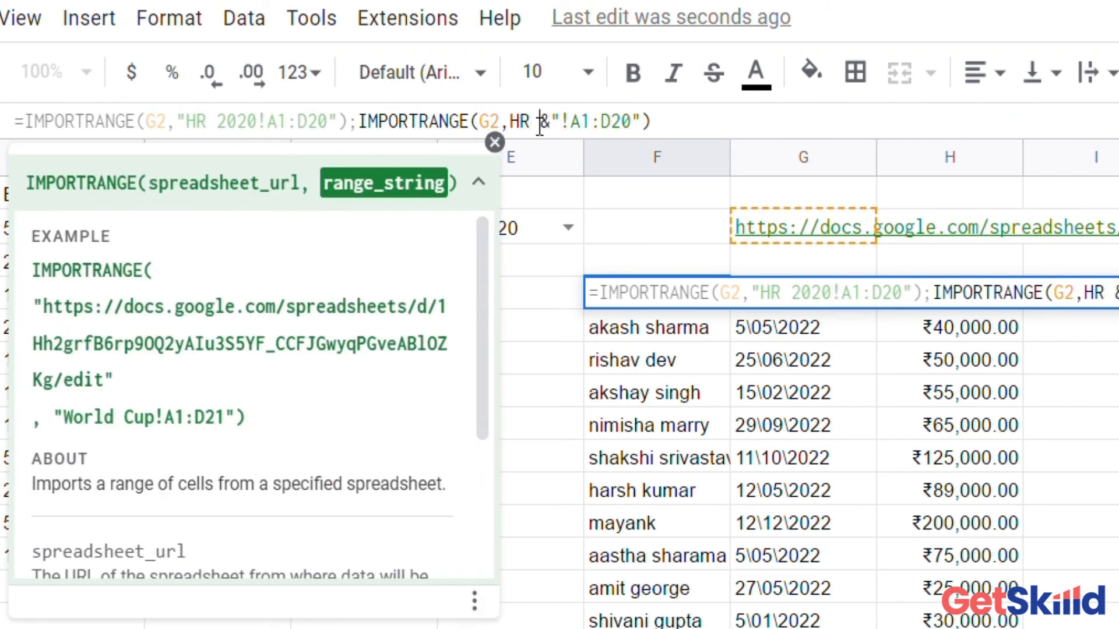
type(" 2022")
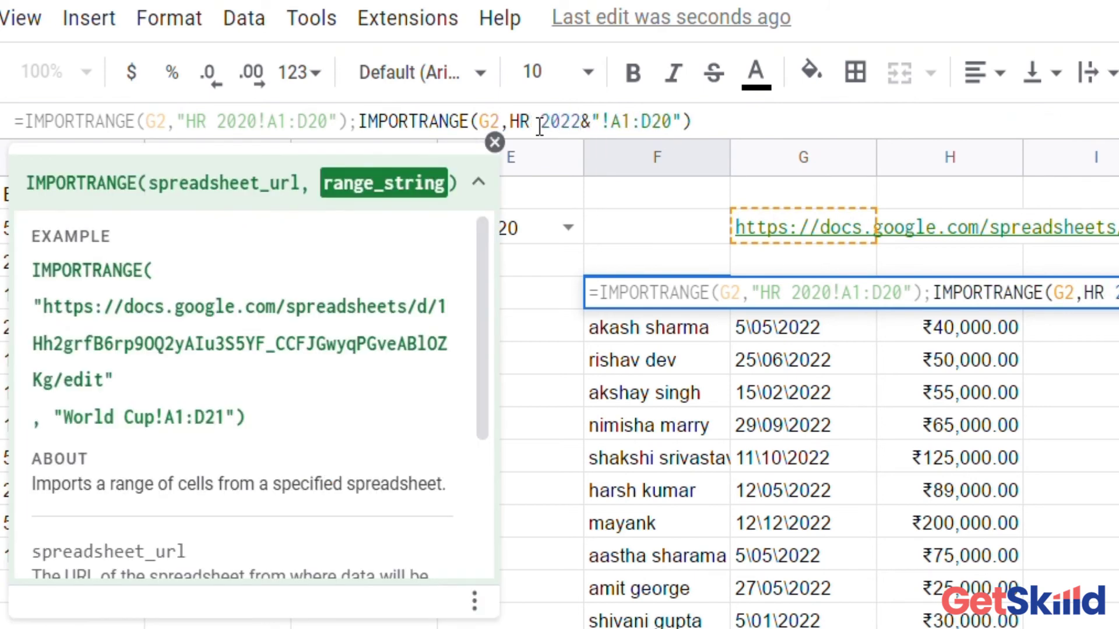
key("Right")
key("BackSpace")
key("Left")
key("Left")
key("Left")
key("Left")
key("Left")
key("Left")
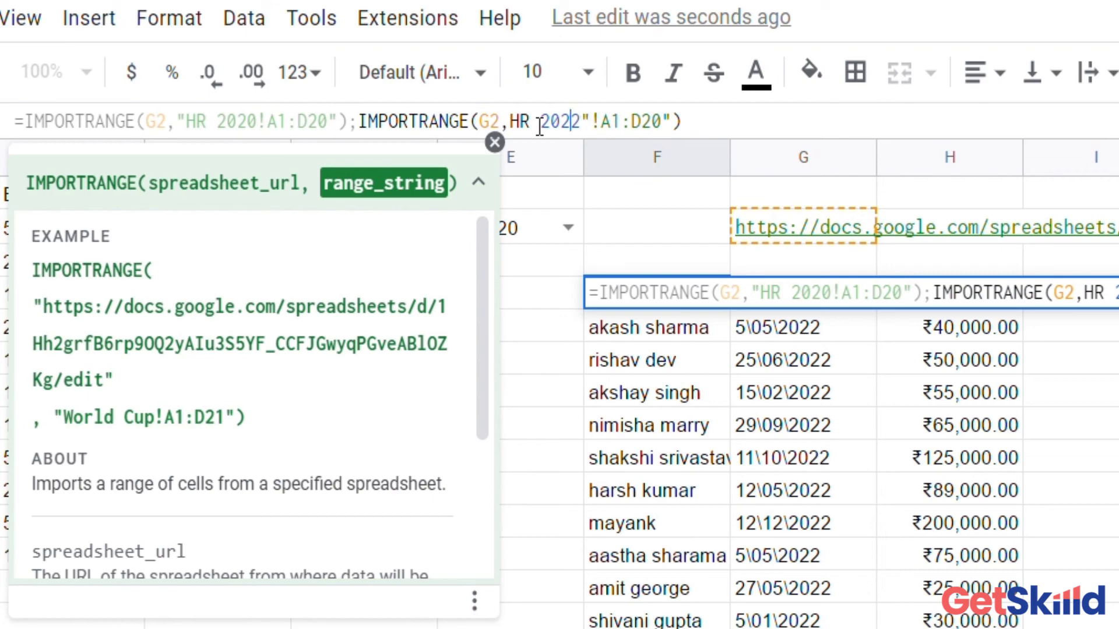
key("Left")
type("\"")
key("Right")
key("Right")
key("Right")
key("Right")
key("Right")
key("Right")
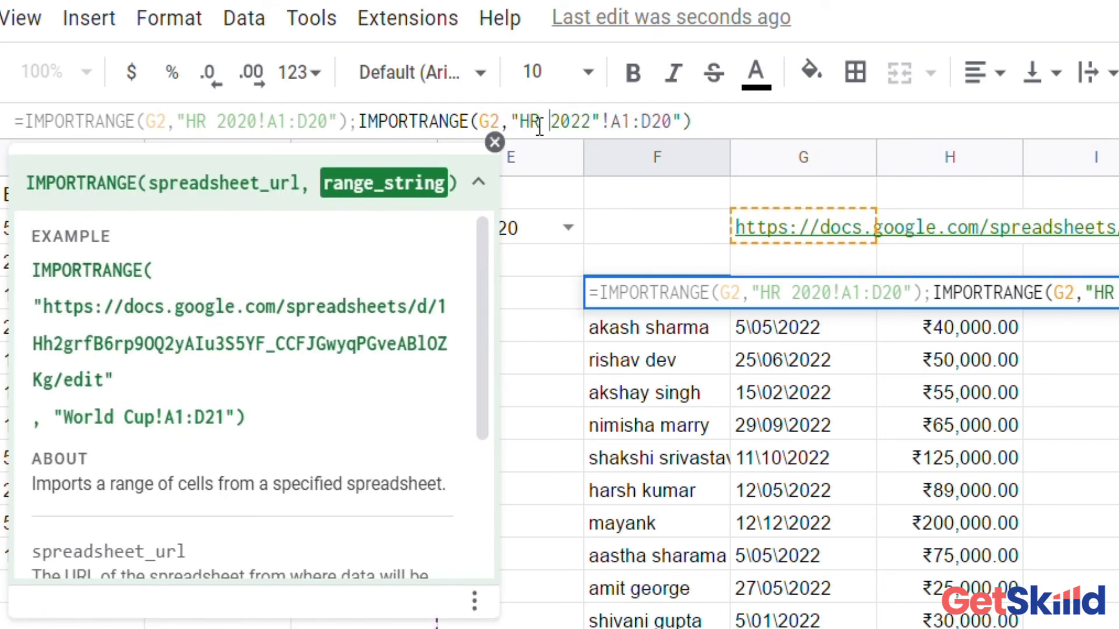
key("Right")
key("Right")
key("BackSpace")
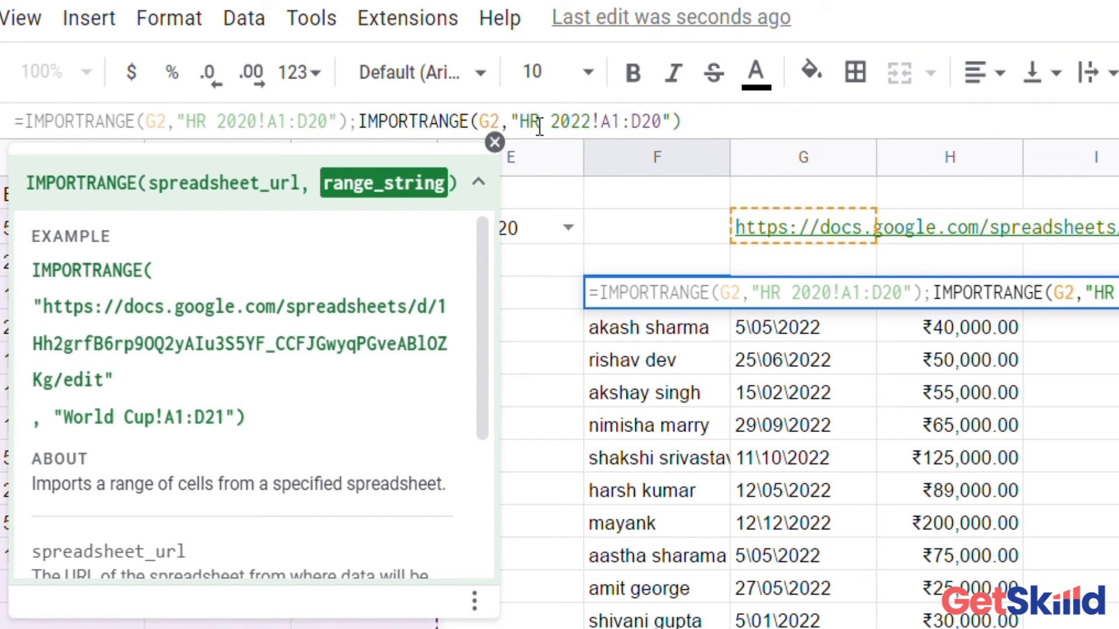
key("Return")
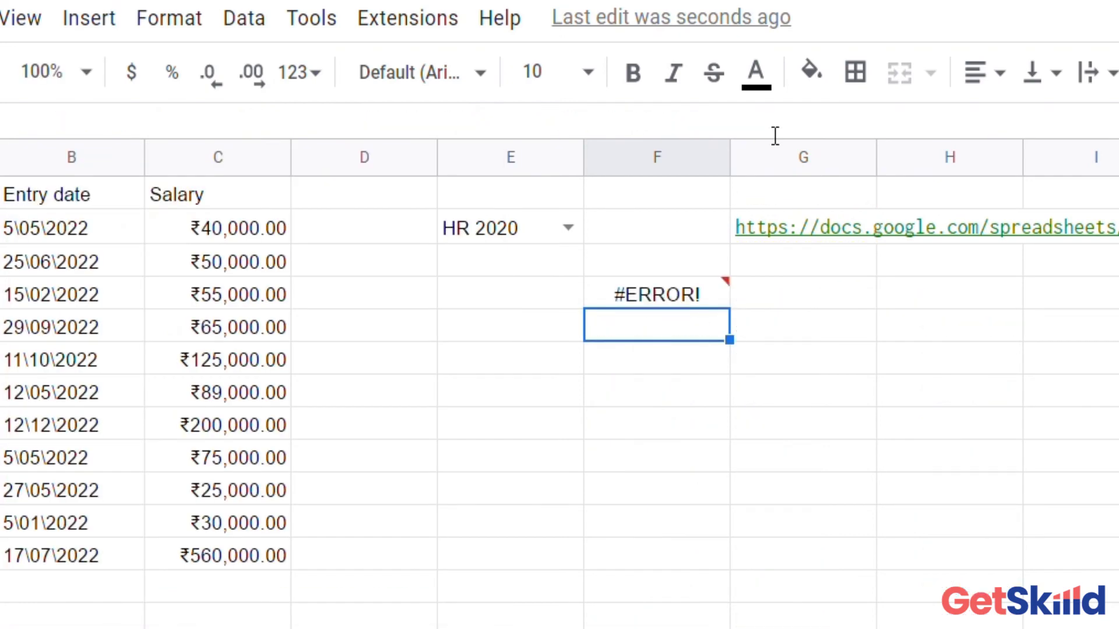
- Wrap both IMPORTRANGE calls in F4 in curly braces: ={IMPORTRANGE(G2,"HR 2020!A1:D20");IMPORTRANGE(G2,"HR 2022!A1:D20")}
left_click(666, 305)
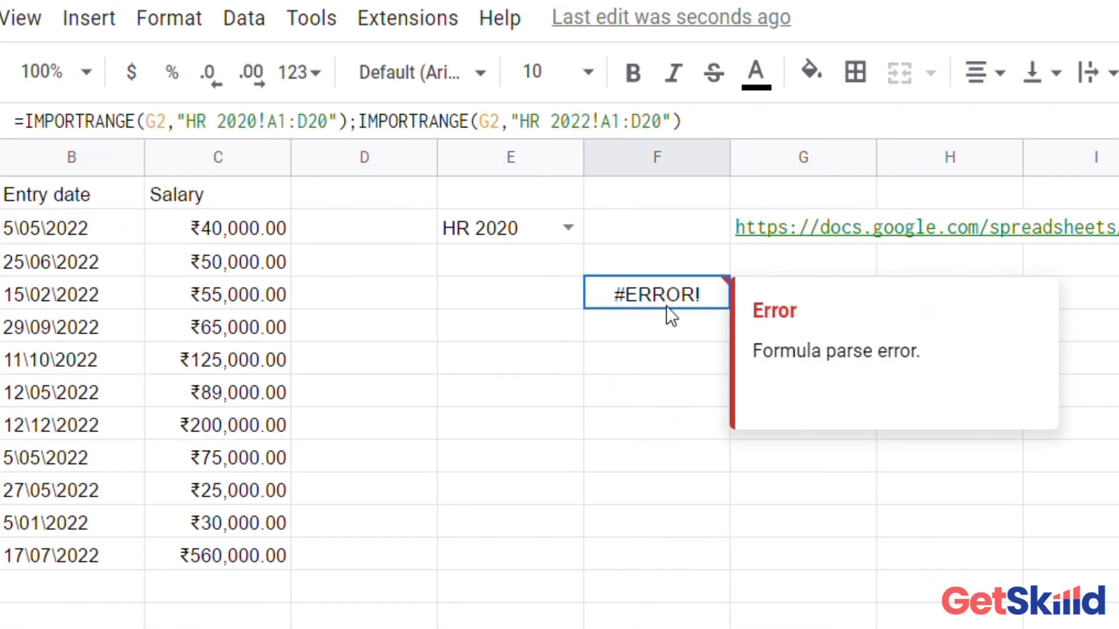
double_click(666, 305)
left_click(733, 128)
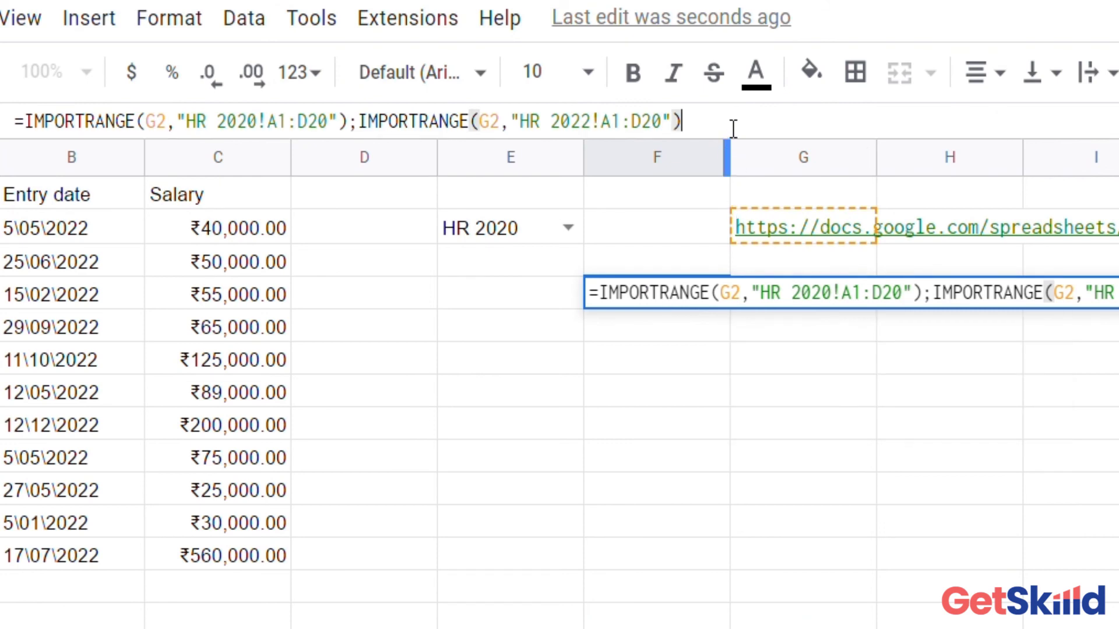
type("}")
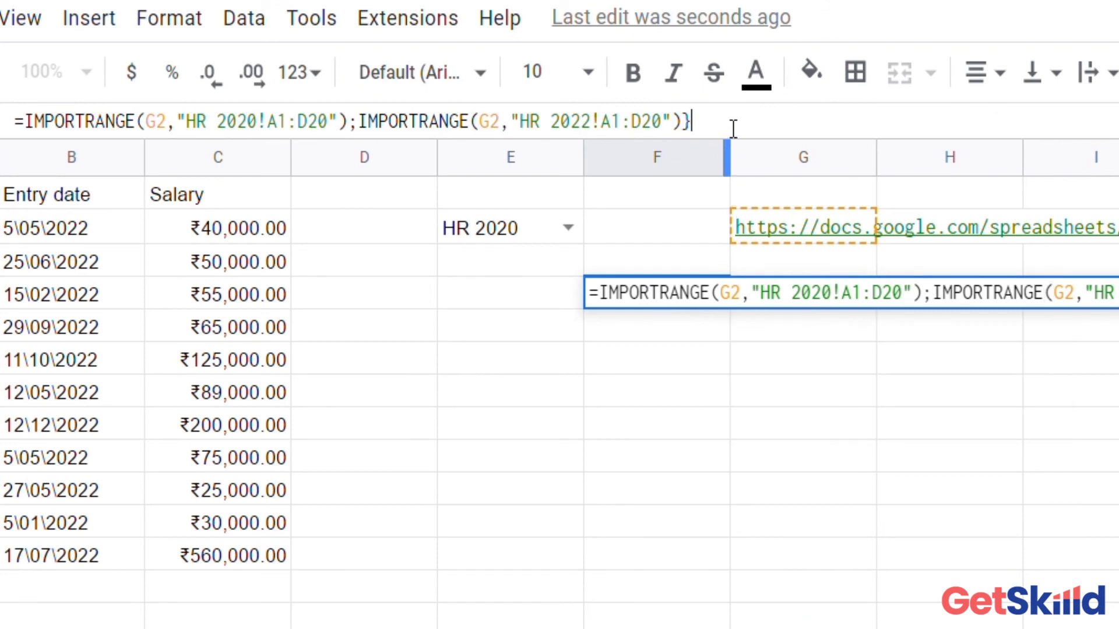
left_click(34, 127)
type("{")
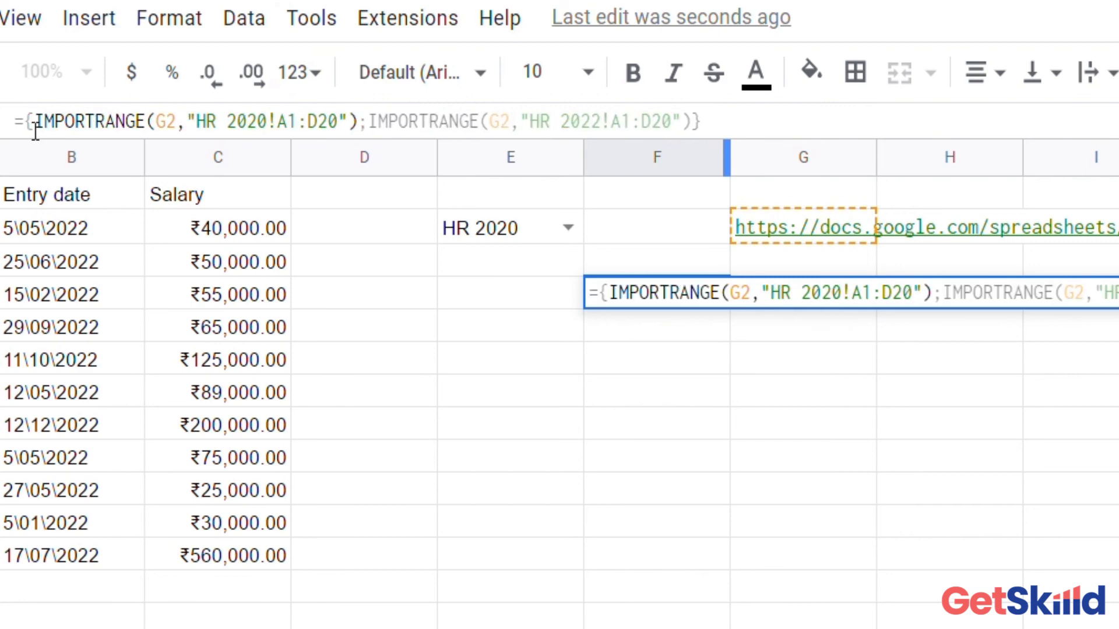
key("Return")
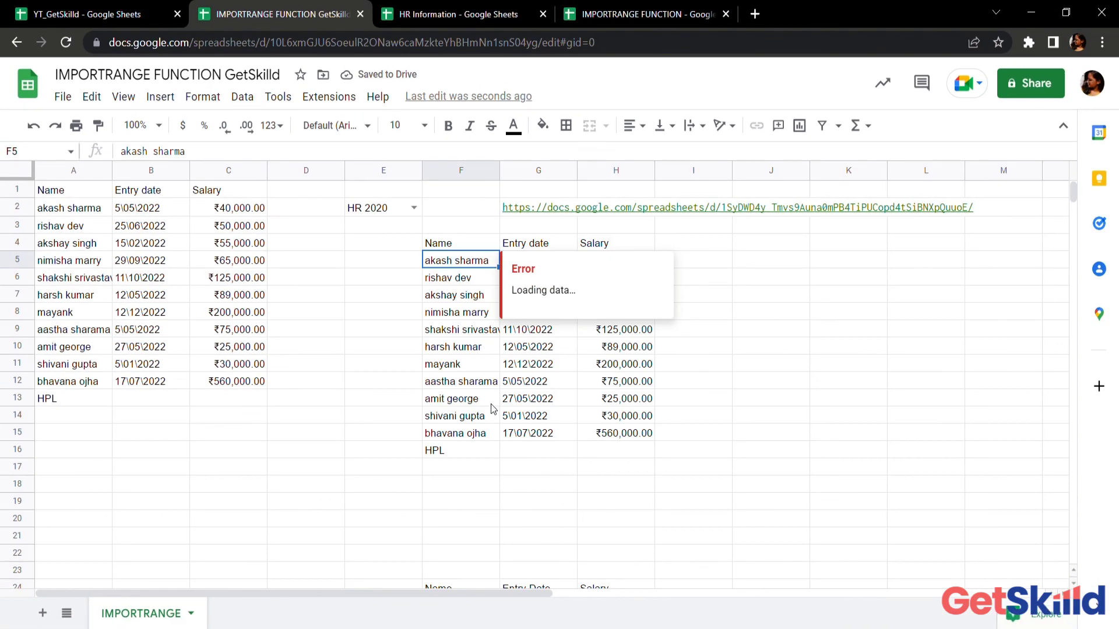
- Look through the stacked HR 2020 and HR 2022 data below F4, including the blank rows between the two blocks
scroll(537, 455, "down", 3)
scroll(495, 419, "down", 2)
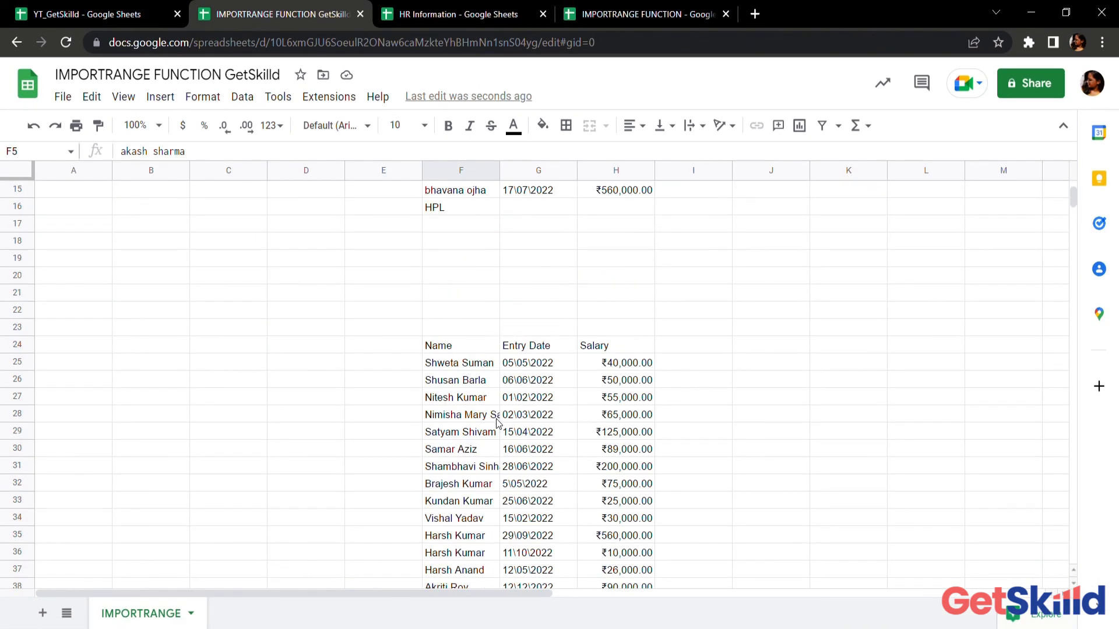
scroll(496, 418, "up", 2)
scroll(496, 418, "up", 3)
scroll(496, 418, "down", 7)
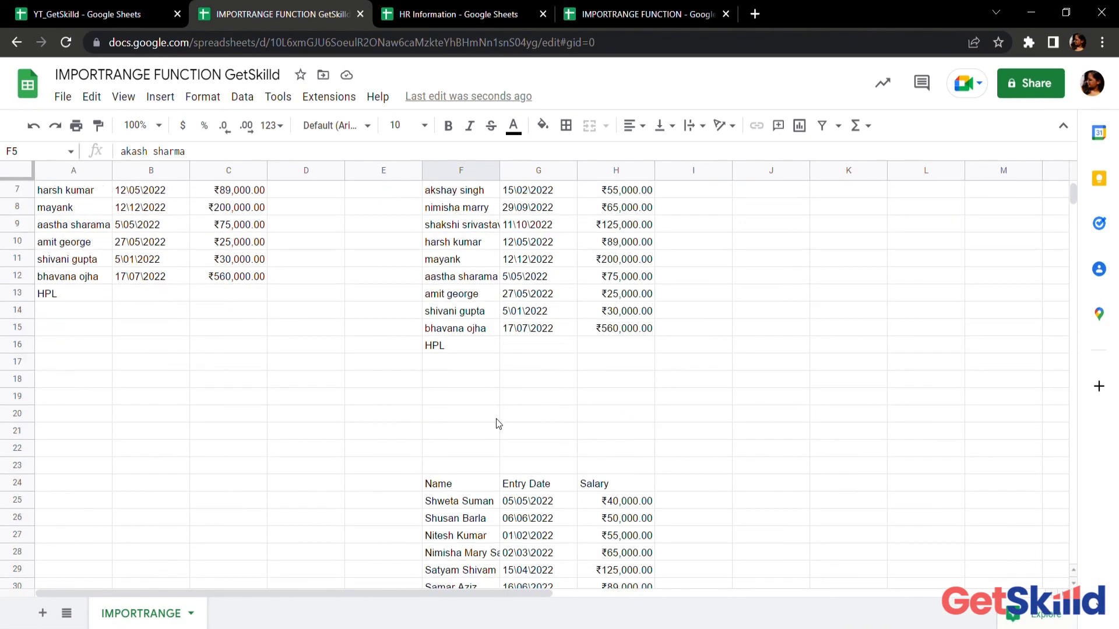
scroll(495, 419, "up", 8)
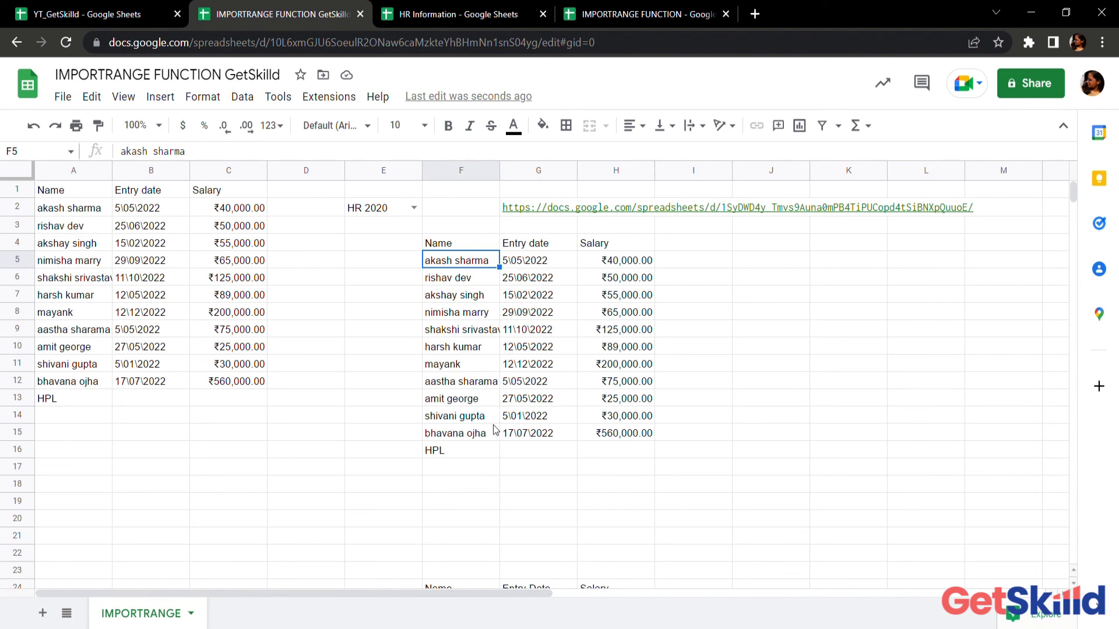
scroll(479, 475, "down", 4)
scroll(479, 474, "down", 4)
scroll(479, 474, "up", 8)
scroll(479, 474, "down", 3)
scroll(479, 473, "up", 3)
scroll(479, 474, "down", 4)
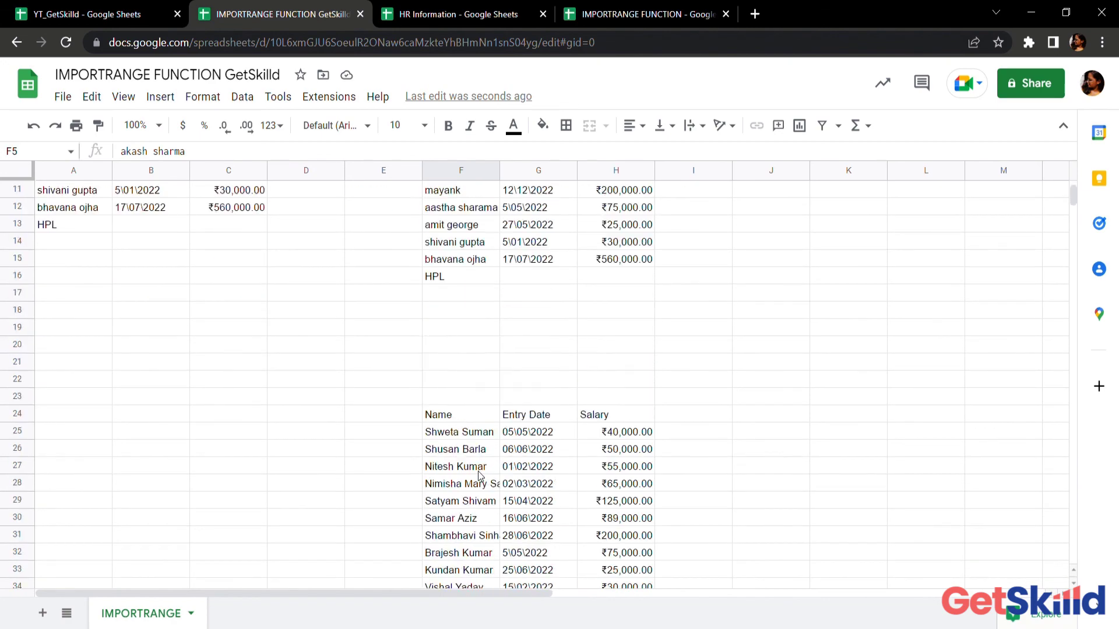
scroll(478, 474, "up", 4)
scroll(478, 474, "down", 1)
scroll(478, 475, "up", 1)
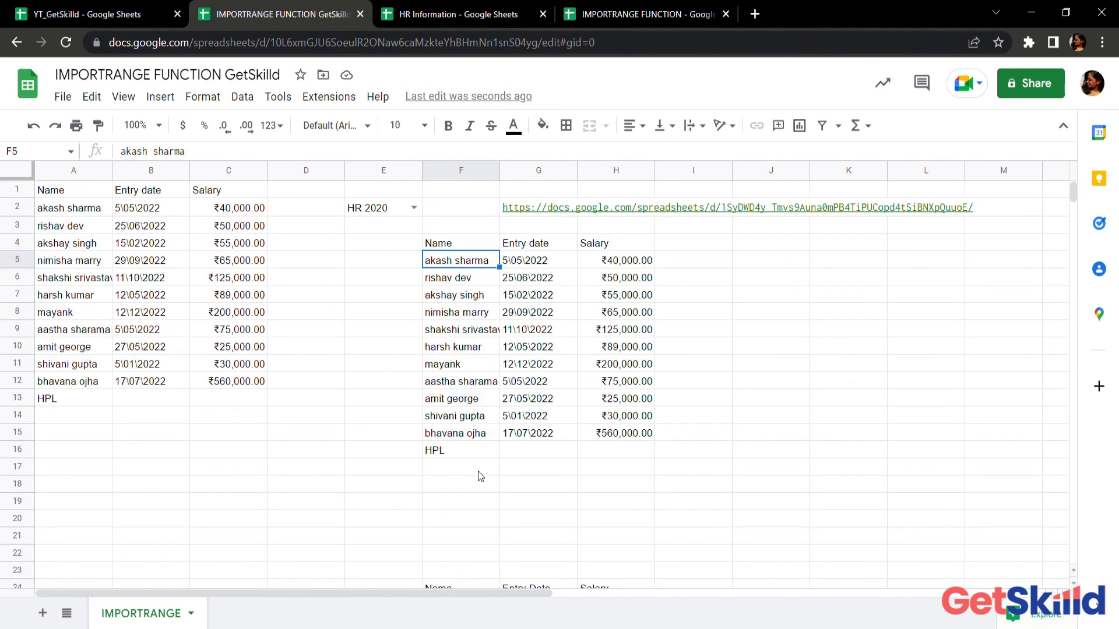